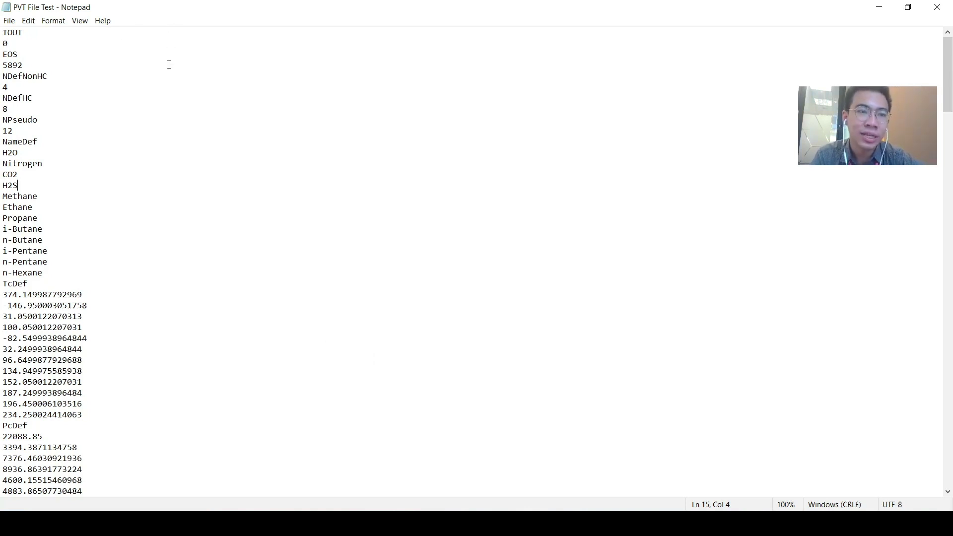
# Highlight the EOS through NPseudo header entries, including the NDefNonHC count, in PVT File Test.
pyautogui.click(170, 80)
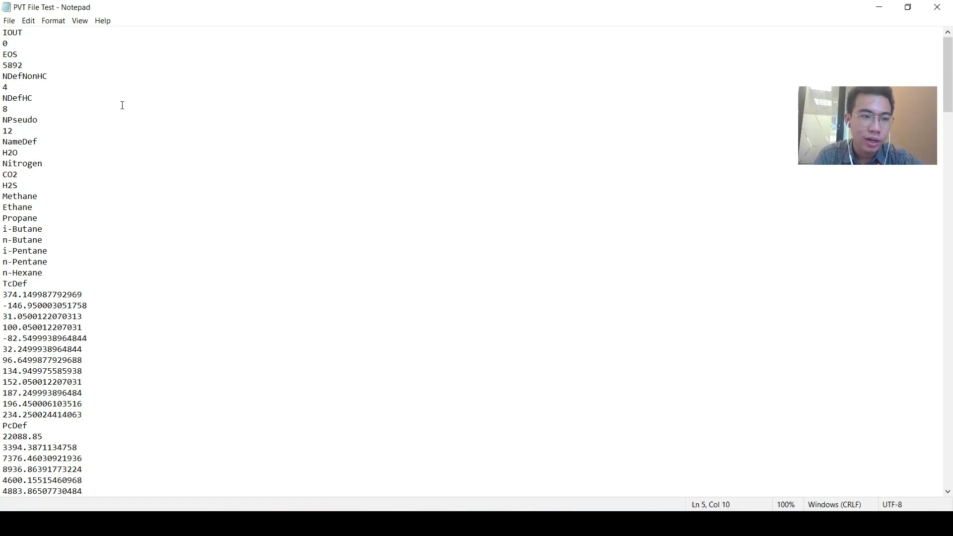
pyautogui.moveTo(2, 55); pyautogui.dragTo(70, 123)
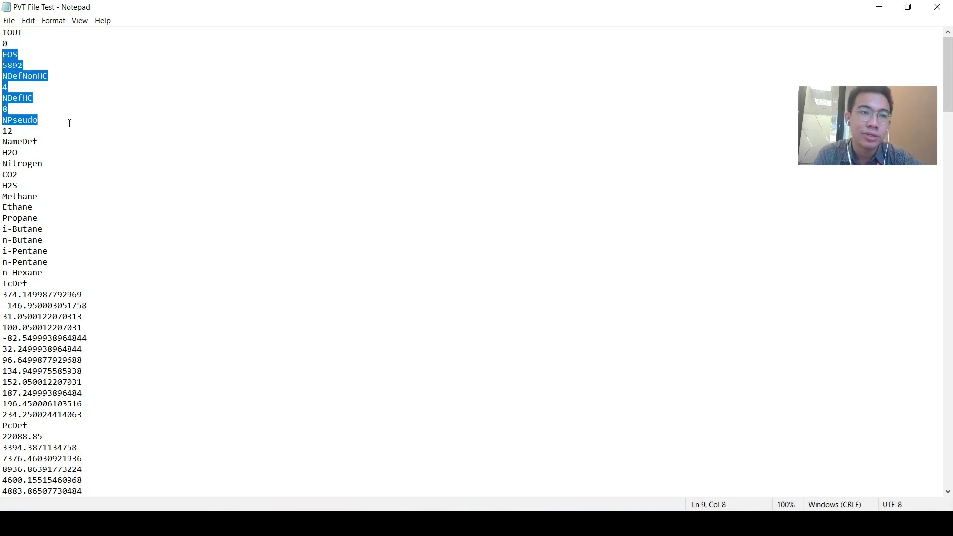
pyautogui.click(67, 181)
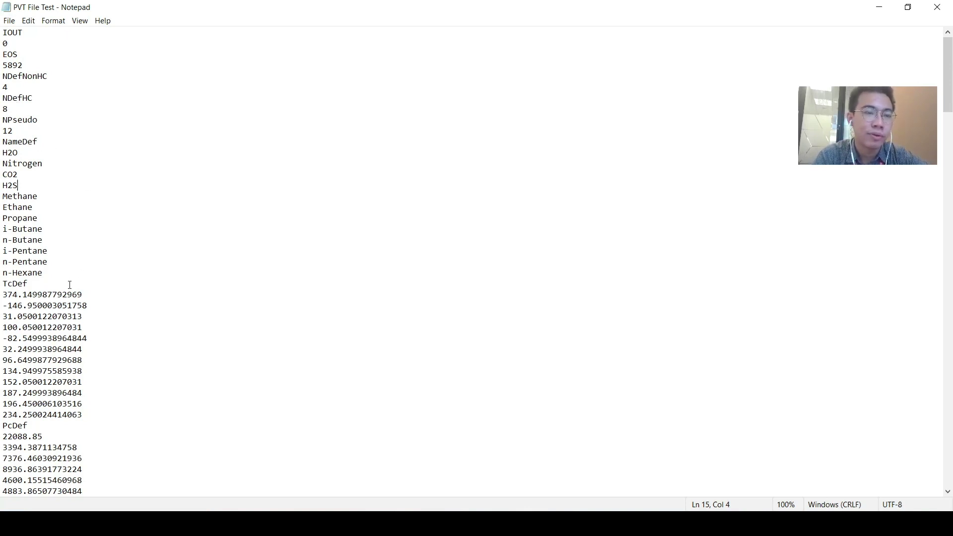
# Highlight the component names from Methane to TcDef and the C7 to C47-C80 pseudo-components.
pyautogui.moveTo(66, 278); pyautogui.dragTo(27, 207)
pyautogui.scroll(-3, 58, 242)
pyautogui.click(49, 219)
pyautogui.scroll(-5, 53, 303)
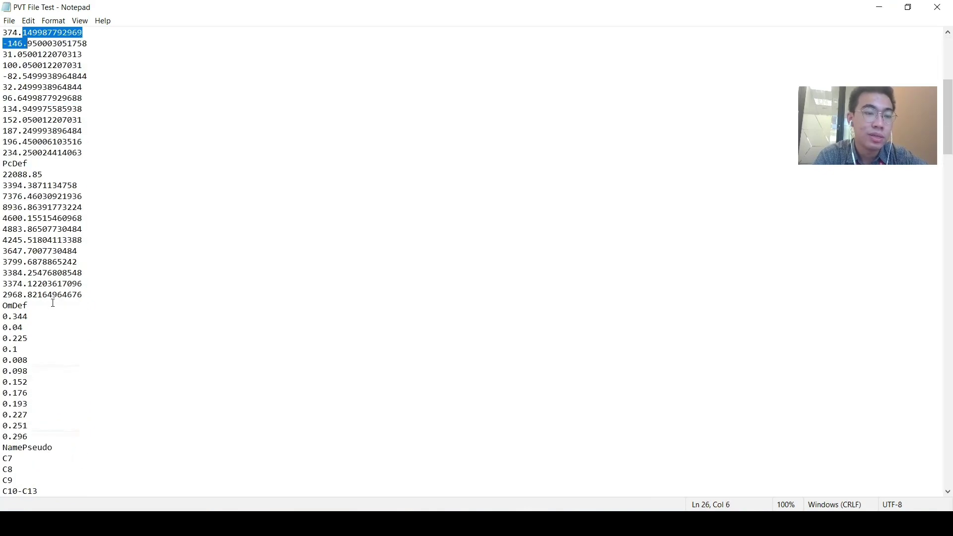
pyautogui.scroll(-10, 53, 303)
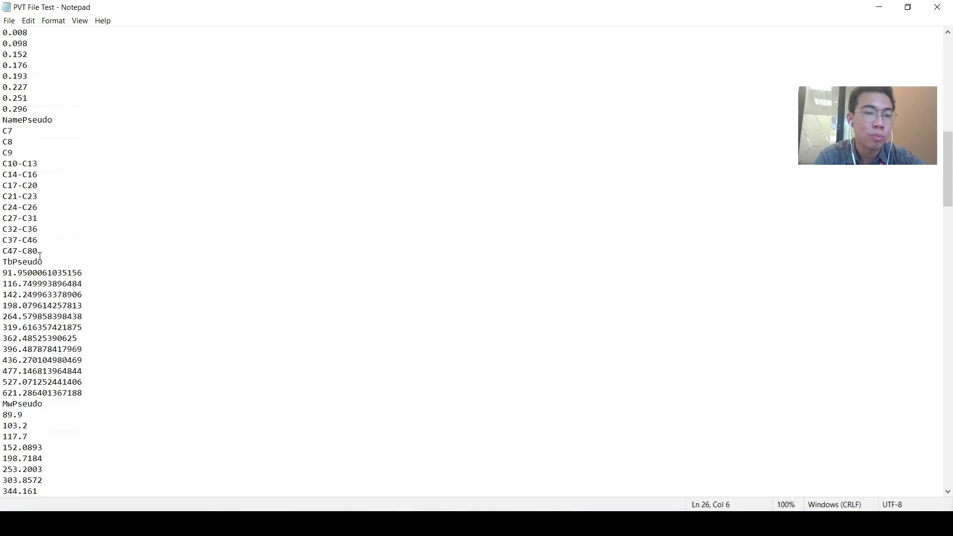
pyautogui.moveTo(40, 256); pyautogui.dragTo(6, 134)
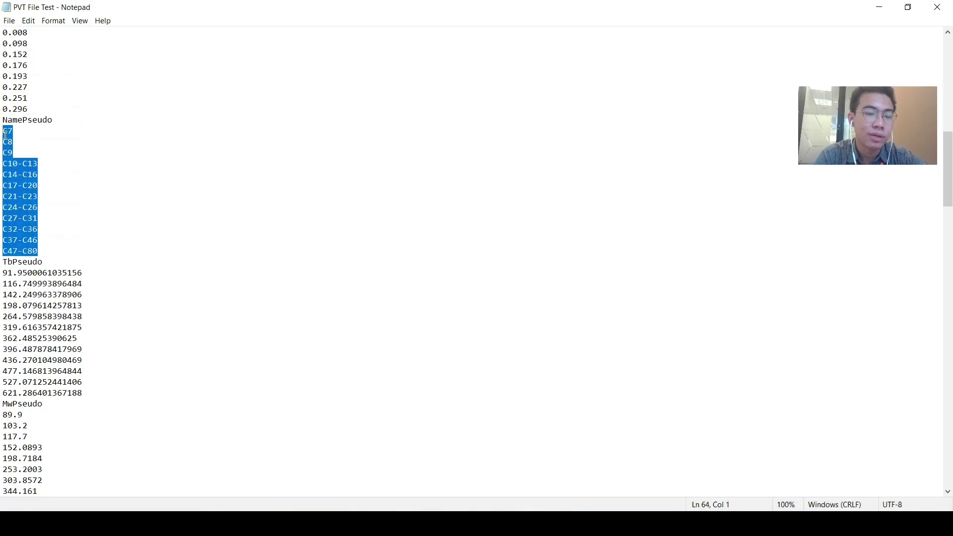
pyautogui.click(11, 175)
# Scroll down to the binary interaction coefficients ending at 3,11,0.05 and the Composition fractions.
pyautogui.scroll(-8, 60, 262)
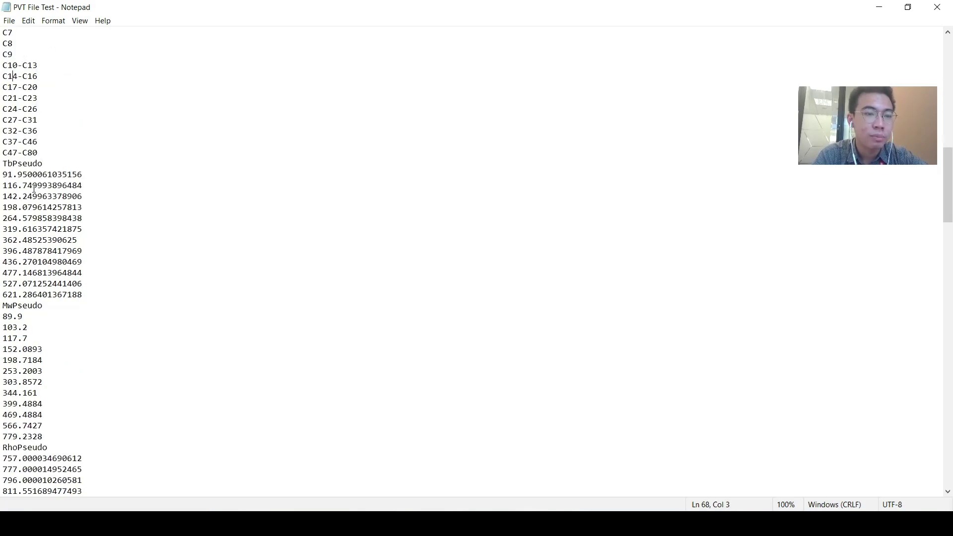
pyautogui.scroll(-20, 43, 256)
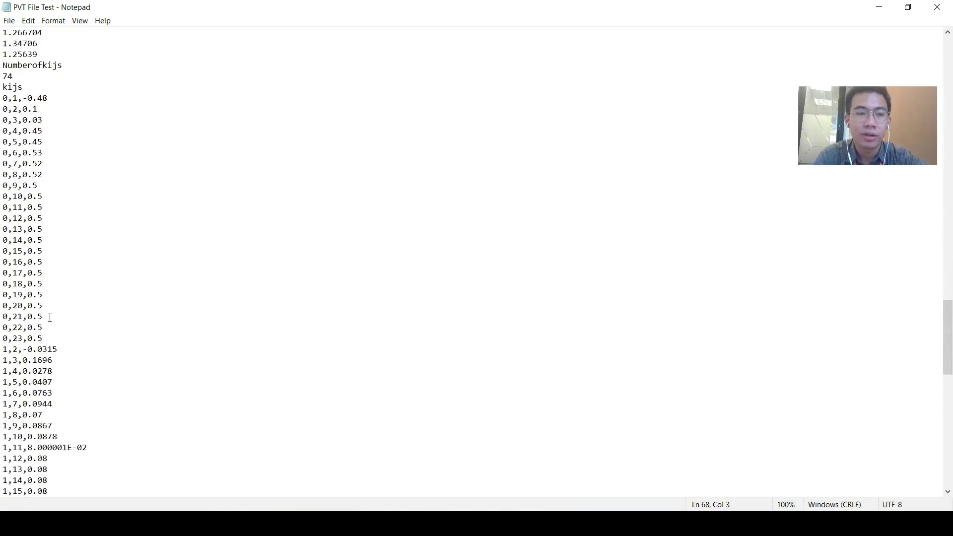
pyautogui.scroll(-14, 74, 337)
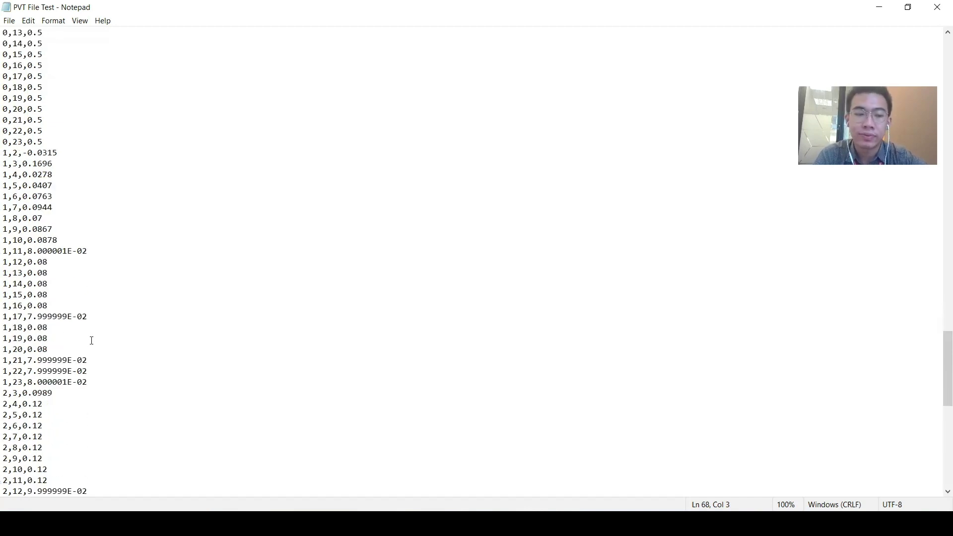
pyautogui.scroll(-3, 84, 293)
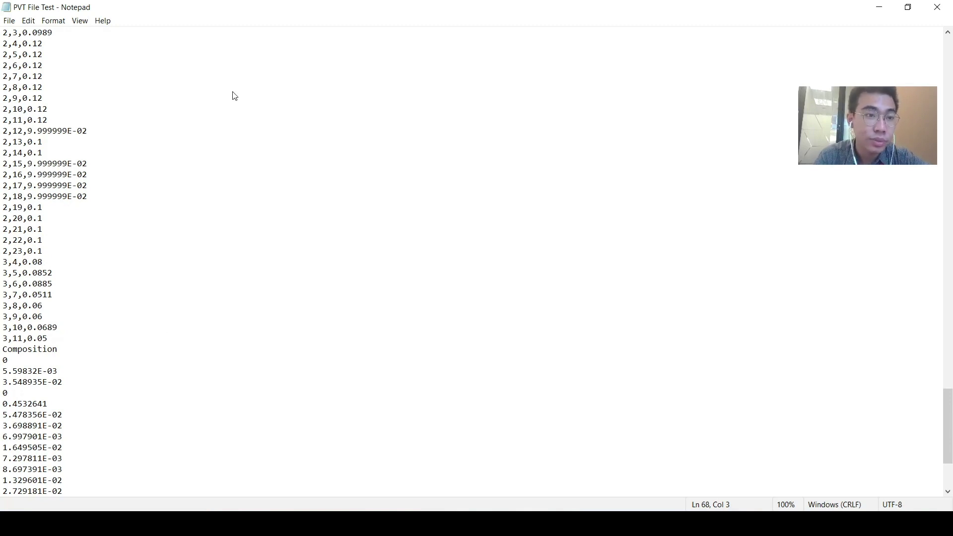
# Start a new case and add PVT package PVT-1, launching its Stream Loader engine.
pyautogui.hotkey('alt', 'Tab')
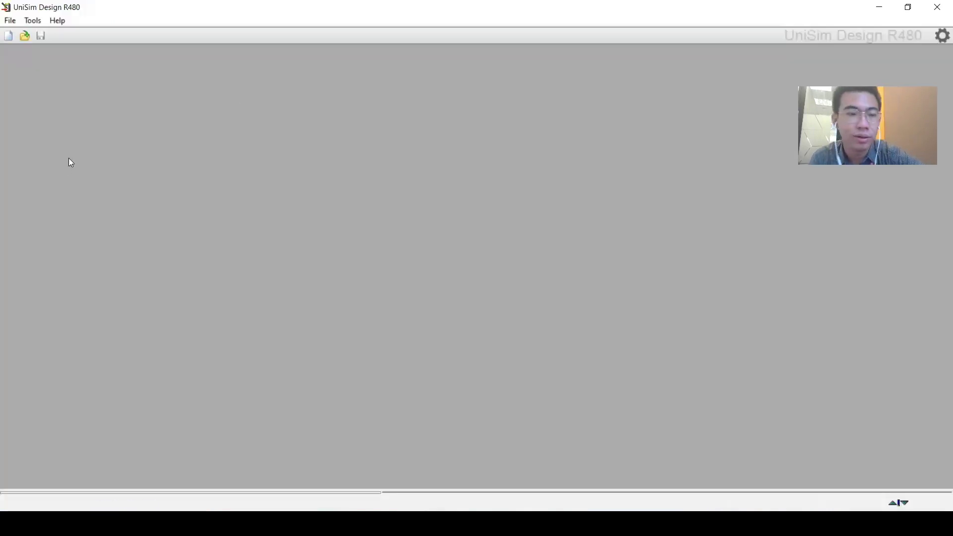
pyautogui.click(9, 35)
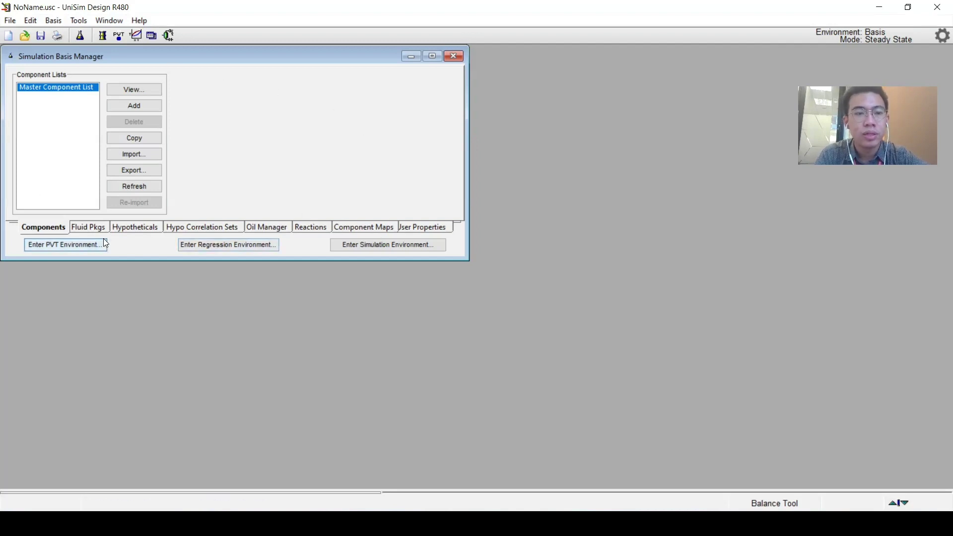
pyautogui.click(78, 246)
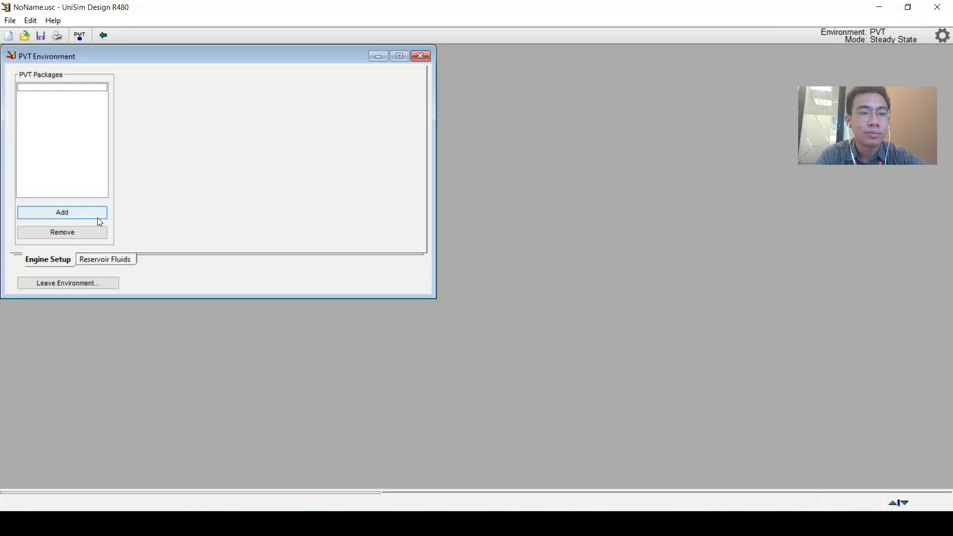
pyautogui.click(97, 219)
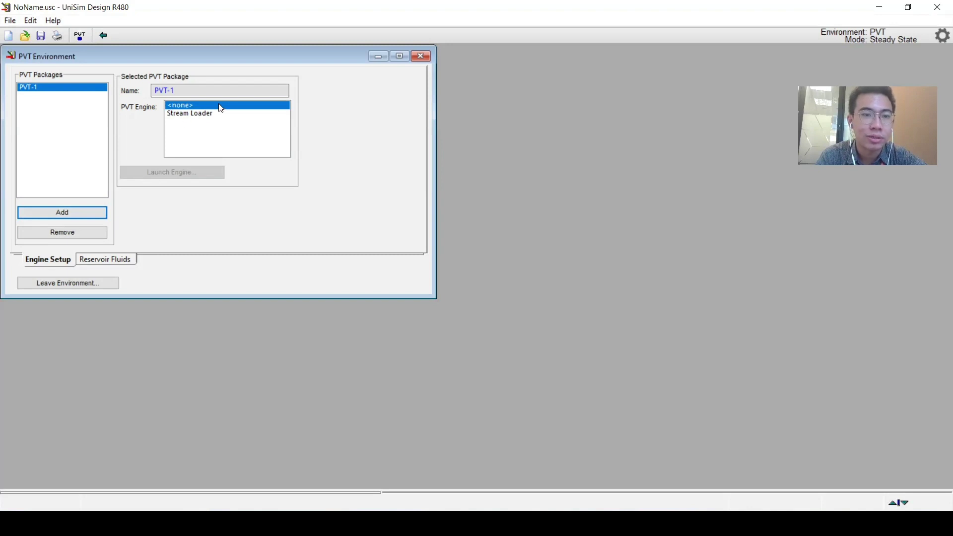
pyautogui.click(180, 115)
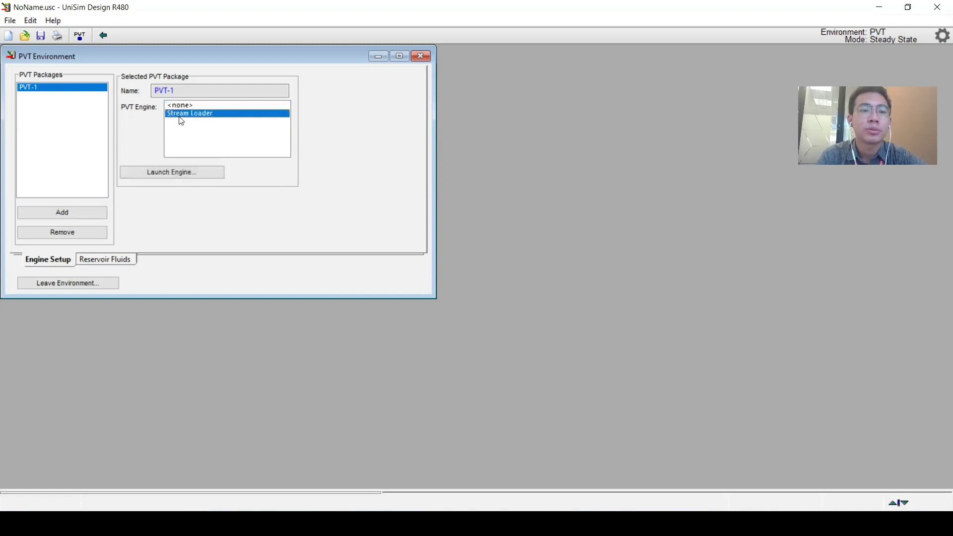
pyautogui.click(193, 173)
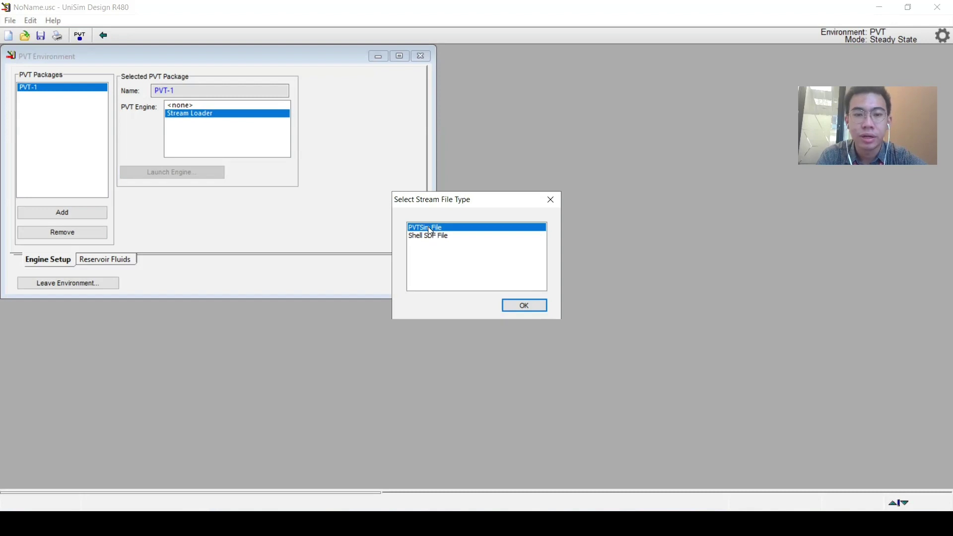
# Load the PVT File Test as a PVTSim File and keep SRK as its fluid package.
pyautogui.click(520, 305)
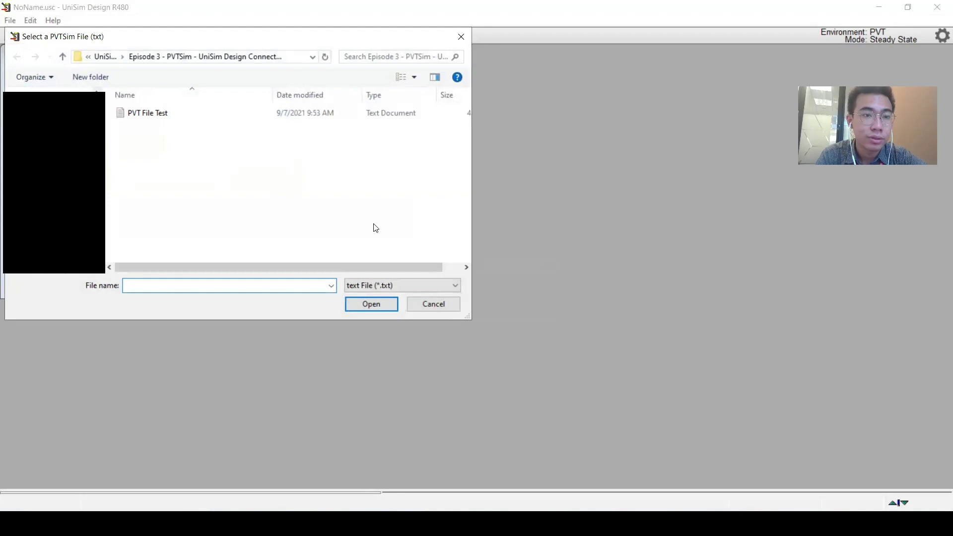
pyautogui.click(173, 113)
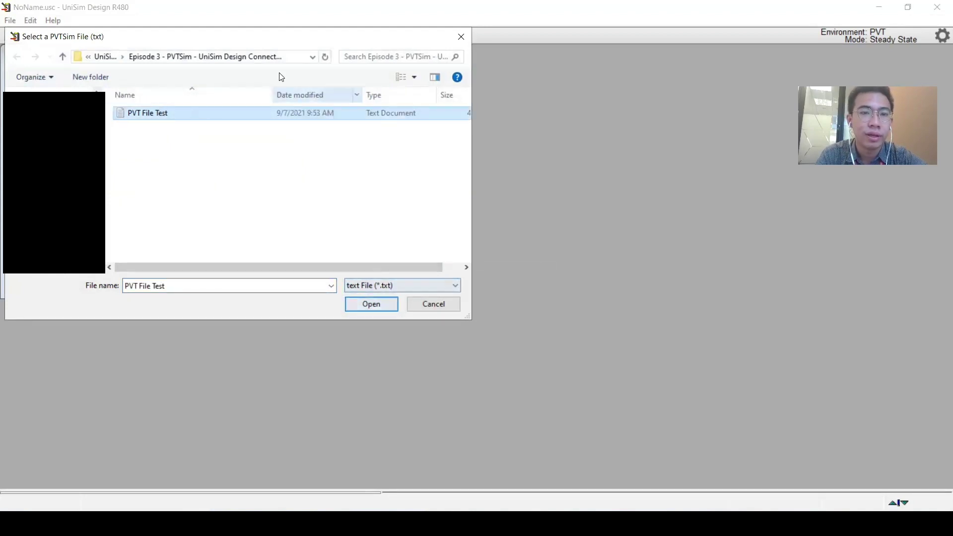
pyautogui.click(362, 309)
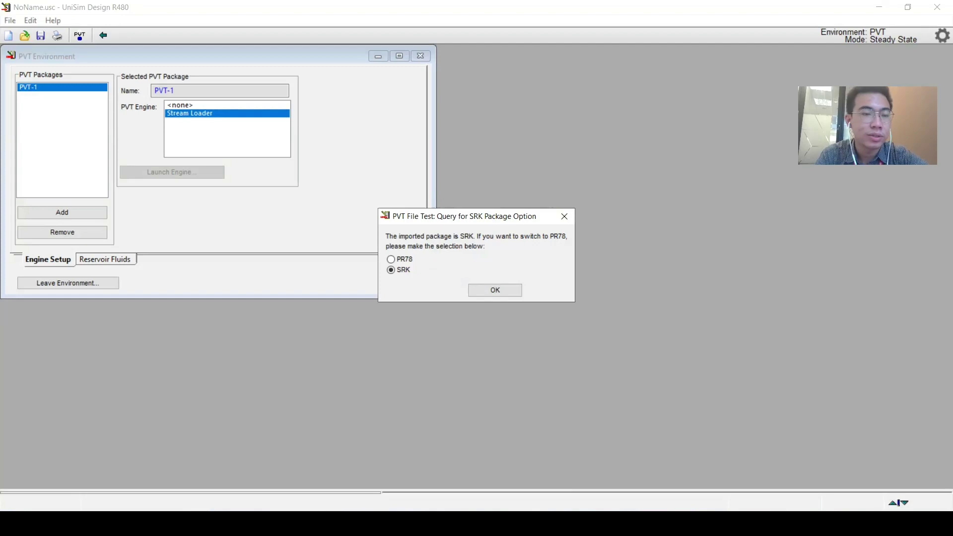
pyautogui.hotkey('alt', 'Tab')
pyautogui.scroll(20, 236, 233)
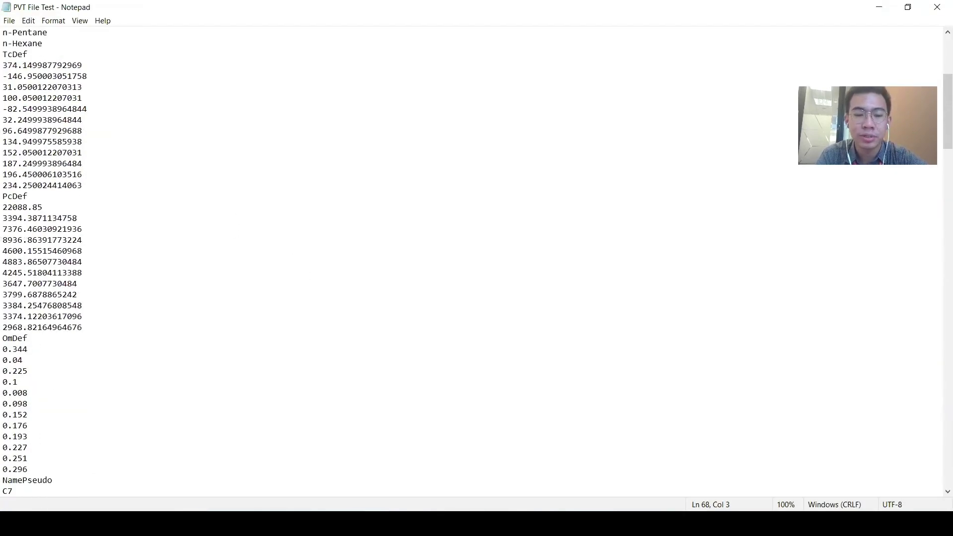
pyautogui.hotkey('alt', 'Tab')
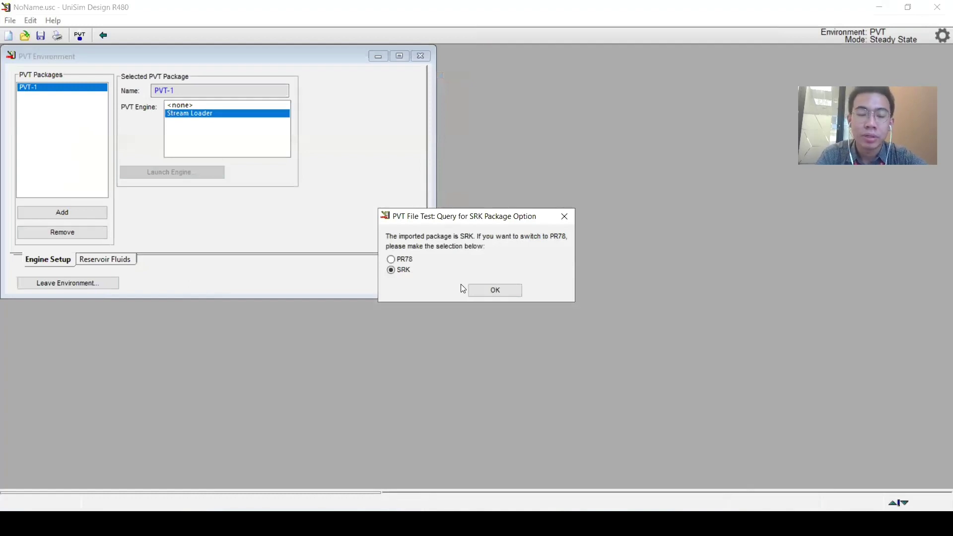
pyautogui.click(488, 294)
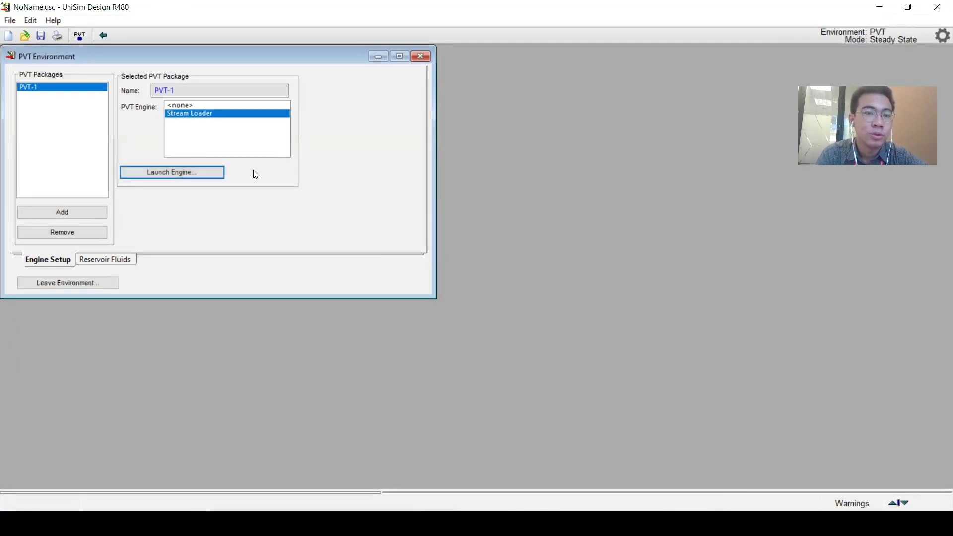
# Inspect the imported reservoir fluid and its SRK fluid package, then leave the PVT environment.
pyautogui.click(130, 257)
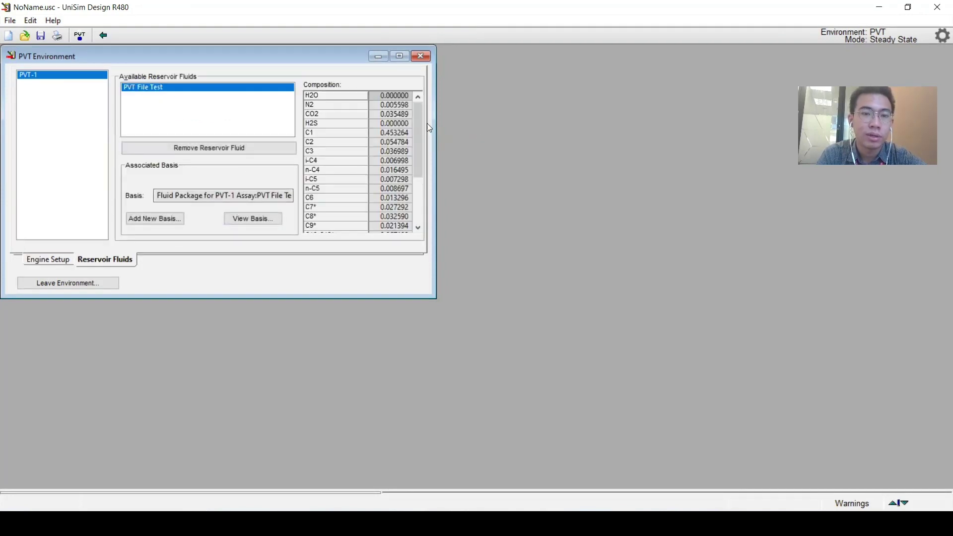
pyautogui.moveTo(417, 111)
pyautogui.mouseDown()
pyautogui.moveTo(425, 192)
pyautogui.moveTo(419, 147)
pyautogui.moveTo(401, 116)
pyautogui.mouseUp()
pyautogui.click(387, 106)
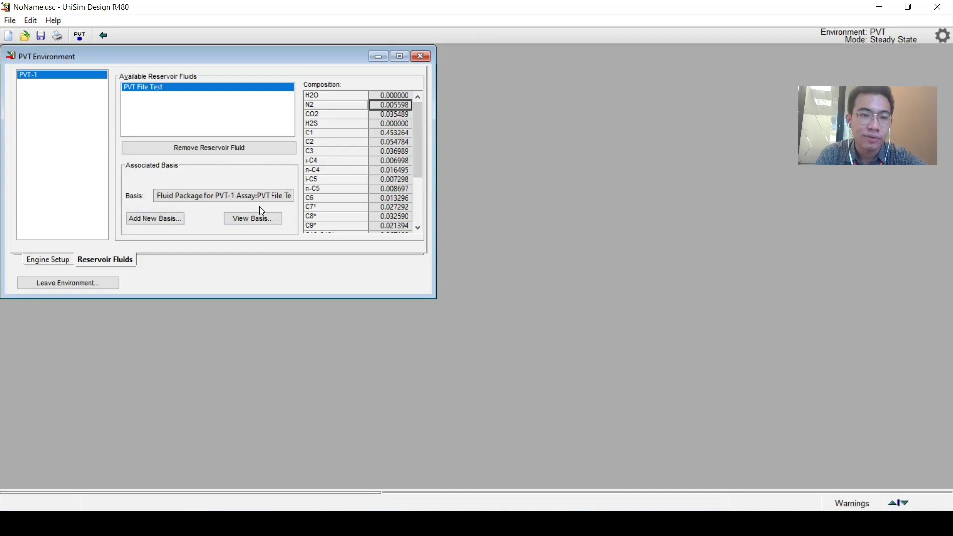
pyautogui.click(259, 222)
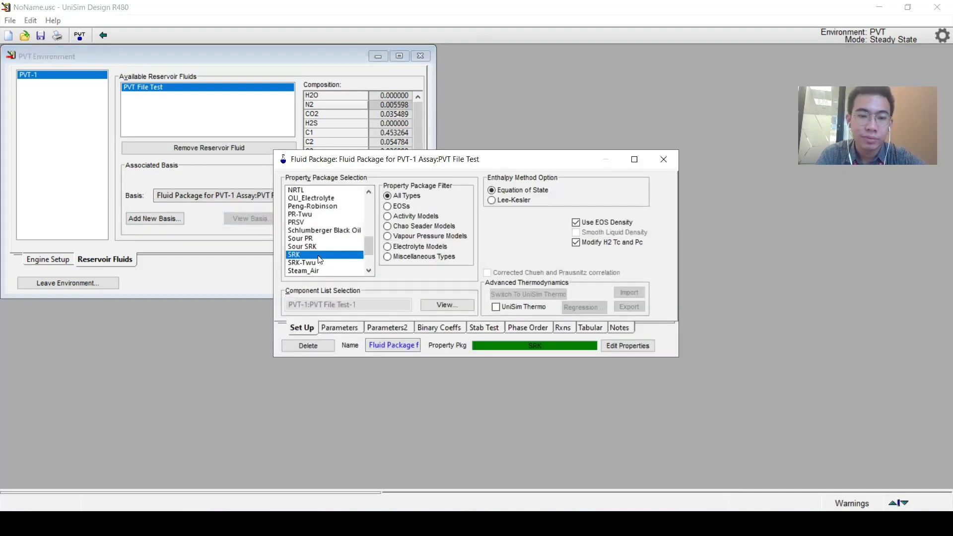
pyautogui.click(663, 159)
pyautogui.click(55, 282)
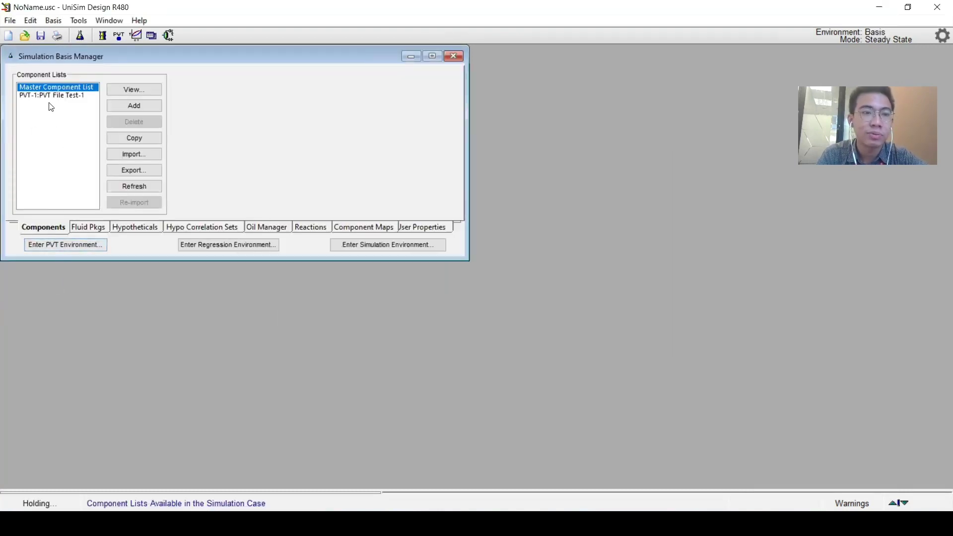
# Review the imported fluid's component list and select its SRK fluid package.
pyautogui.doubleClick(51, 96)
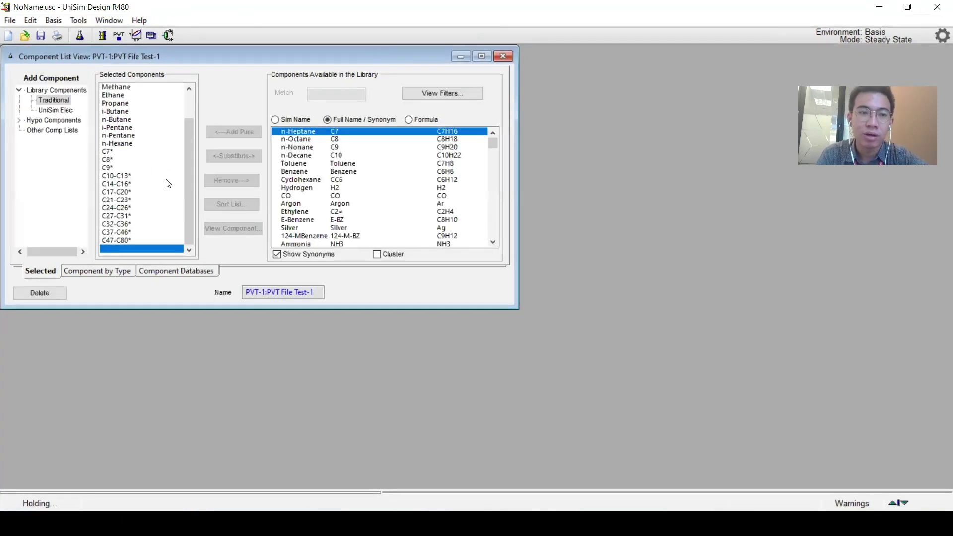
pyautogui.moveTo(184, 177); pyautogui.dragTo(182, 121)
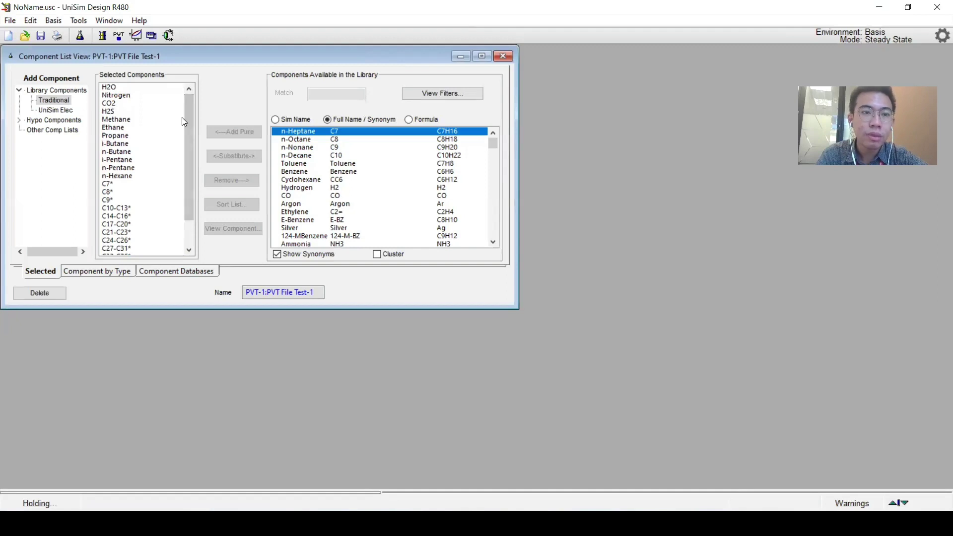
pyautogui.click(510, 57)
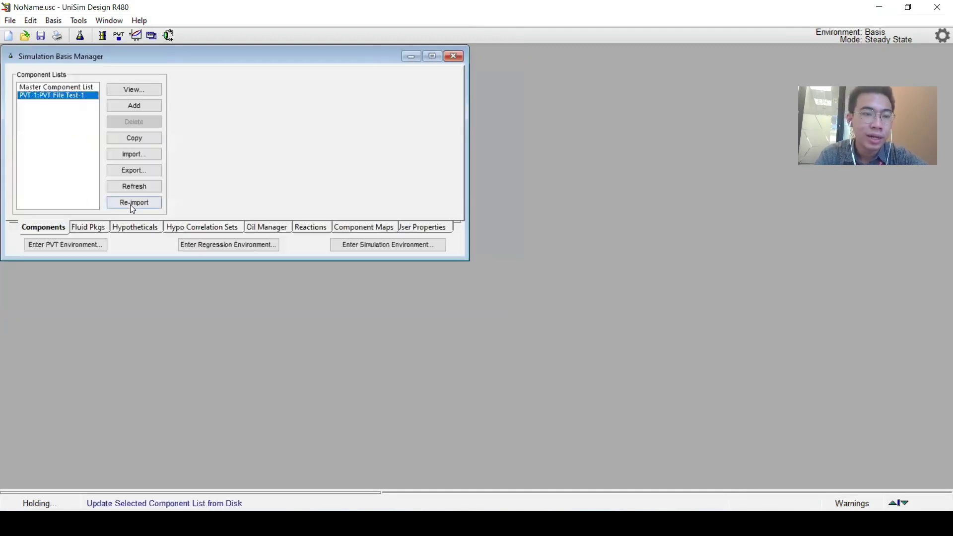
pyautogui.click(99, 228)
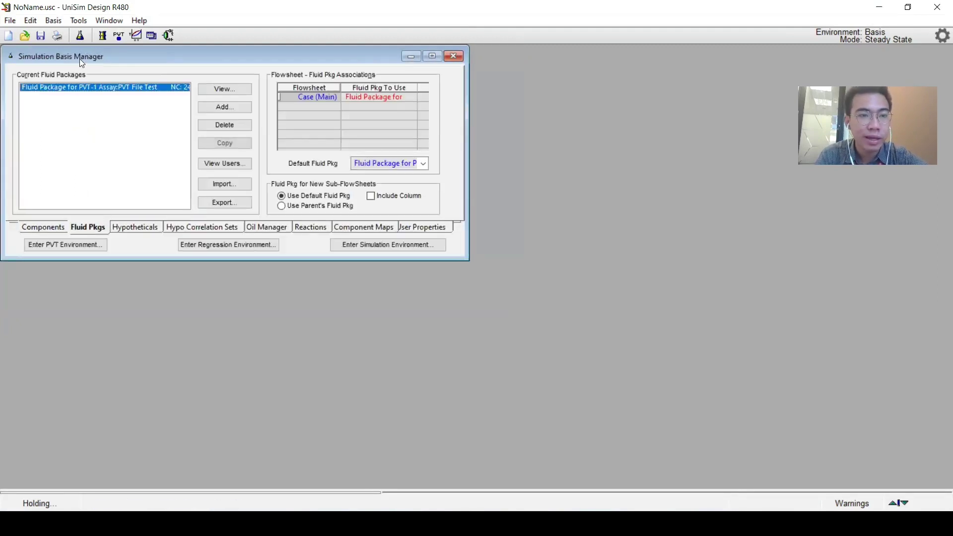
pyautogui.doubleClick(89, 83)
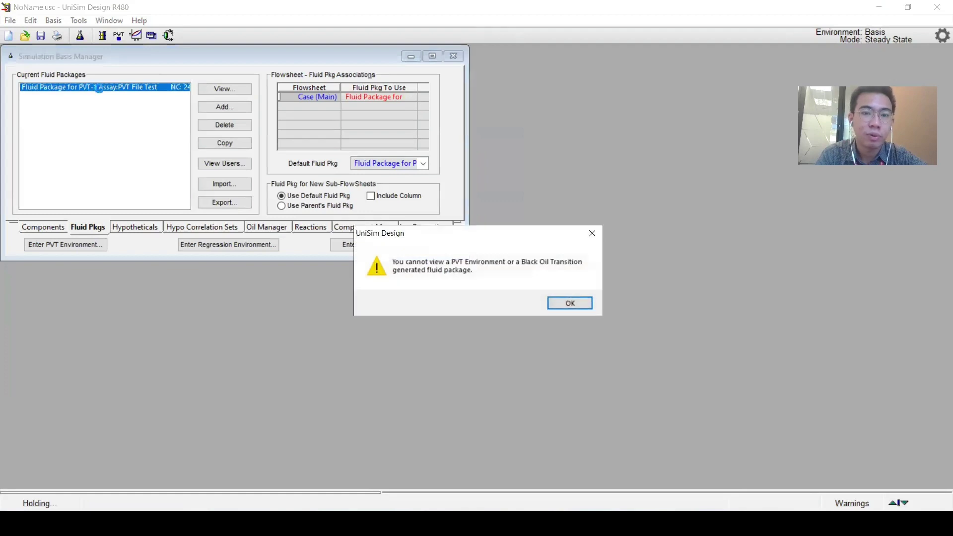
pyautogui.click(555, 303)
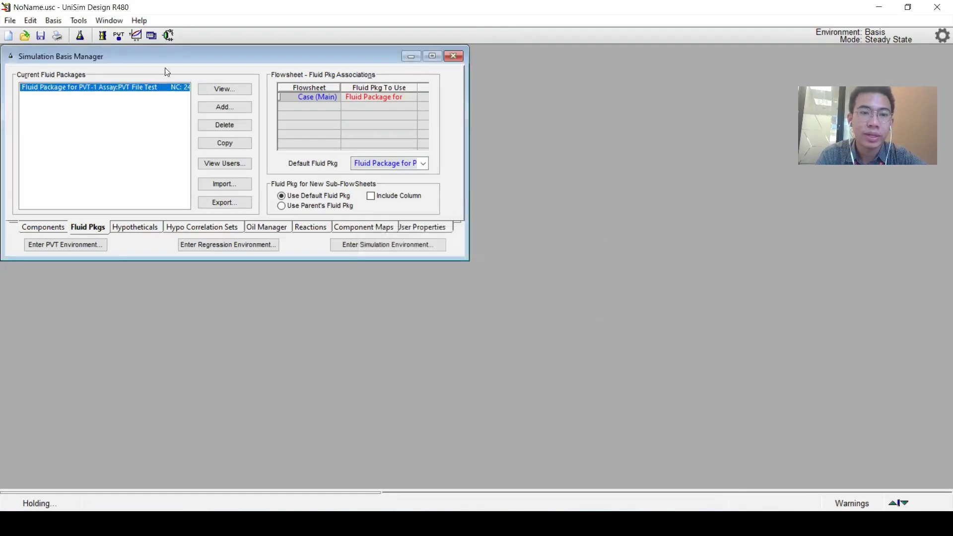
pyautogui.click(125, 92)
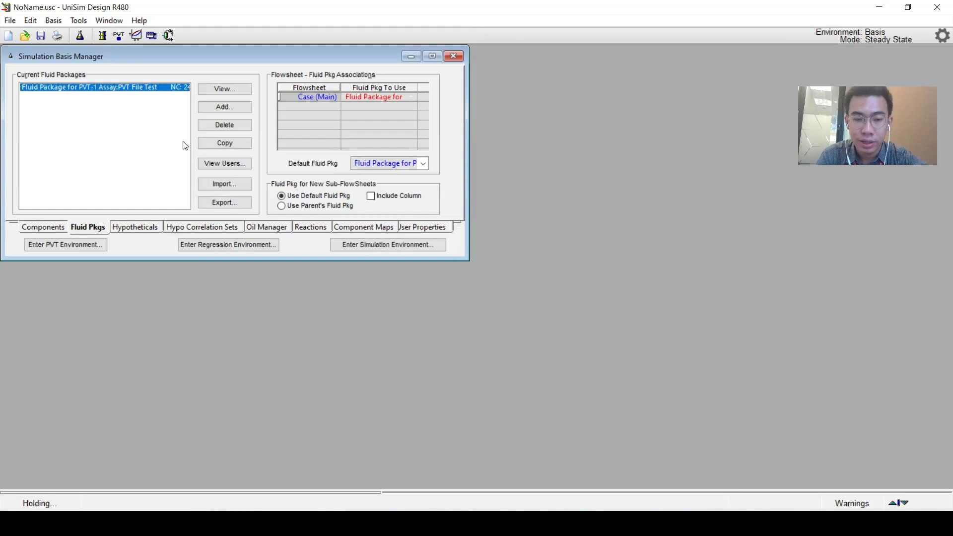
# Enter the simulation environment without holding mode and maximize the flowsheet.
pyautogui.click(406, 246)
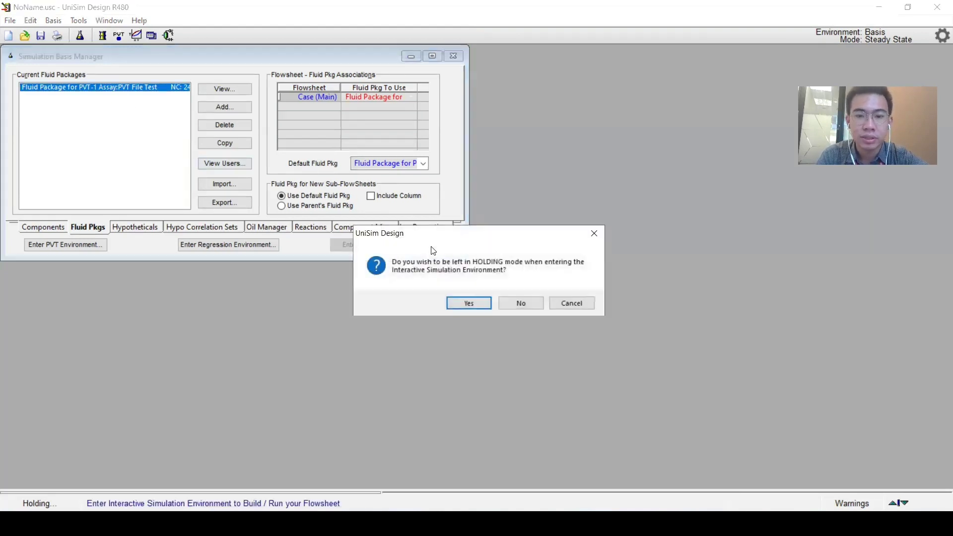
pyautogui.click(500, 304)
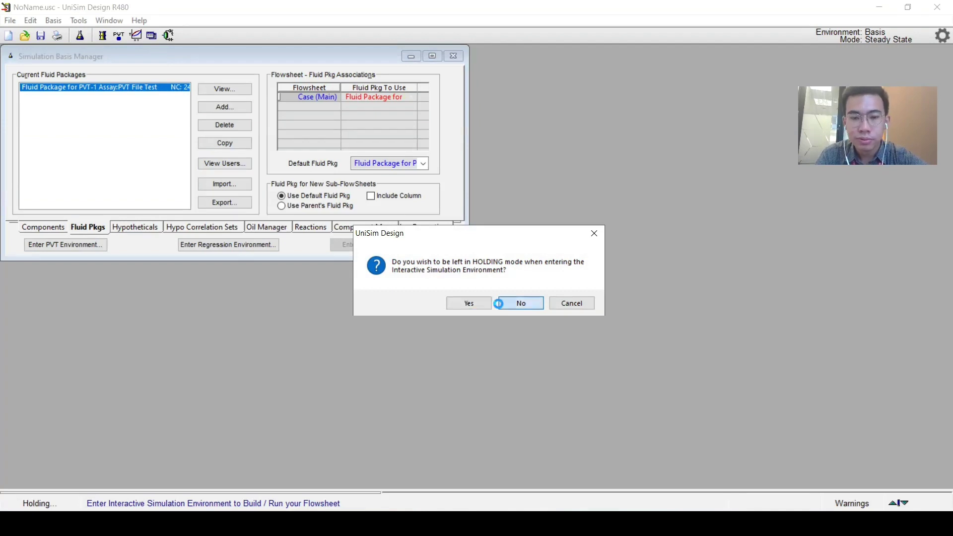
pyautogui.click(331, 56)
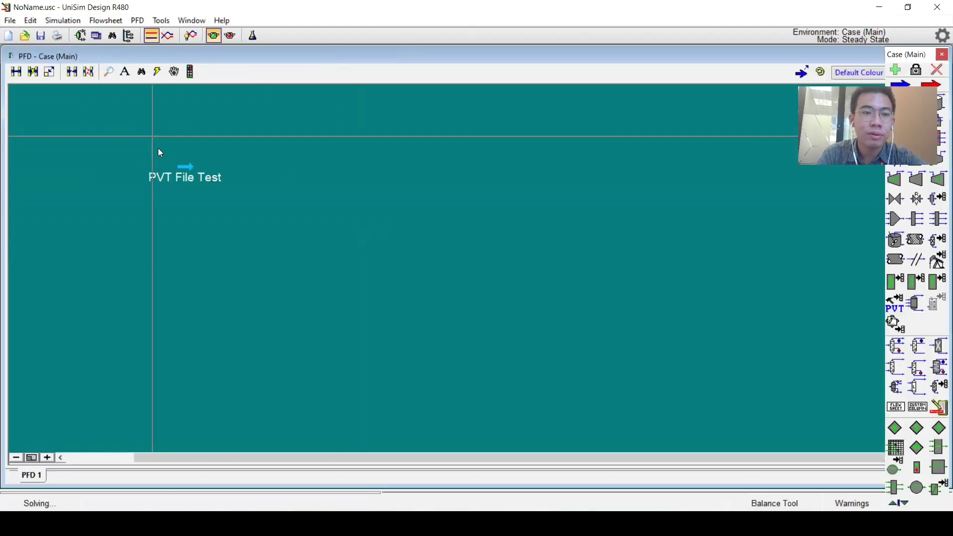
pyautogui.moveTo(173, 174)
pyautogui.moveTo(142, 151); pyautogui.dragTo(240, 217)
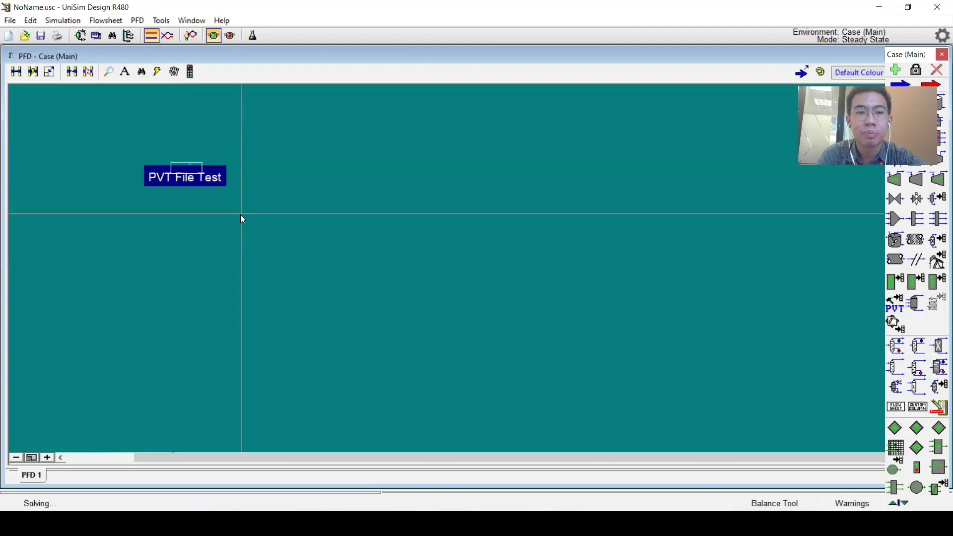
pyautogui.click(238, 213)
pyautogui.moveTo(187, 169)
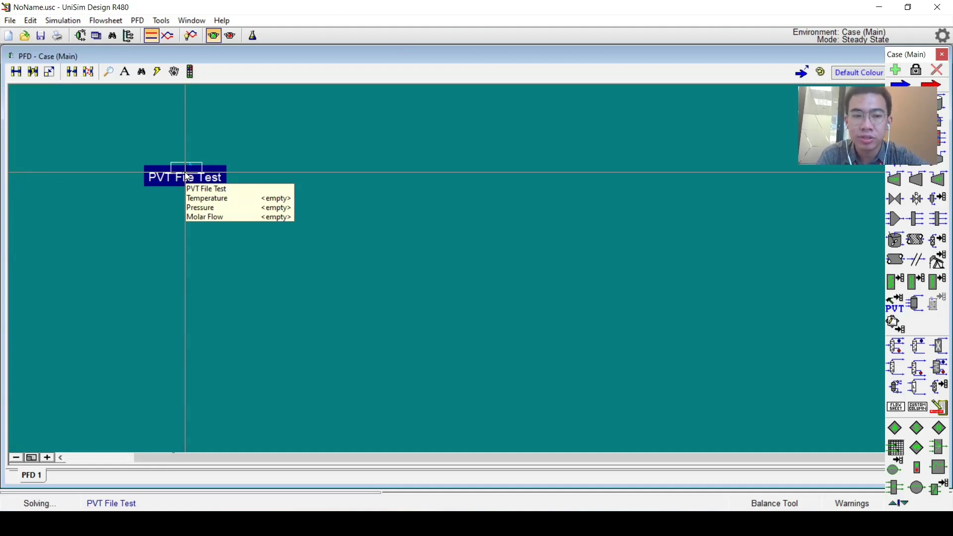
pyautogui.click(110, 138)
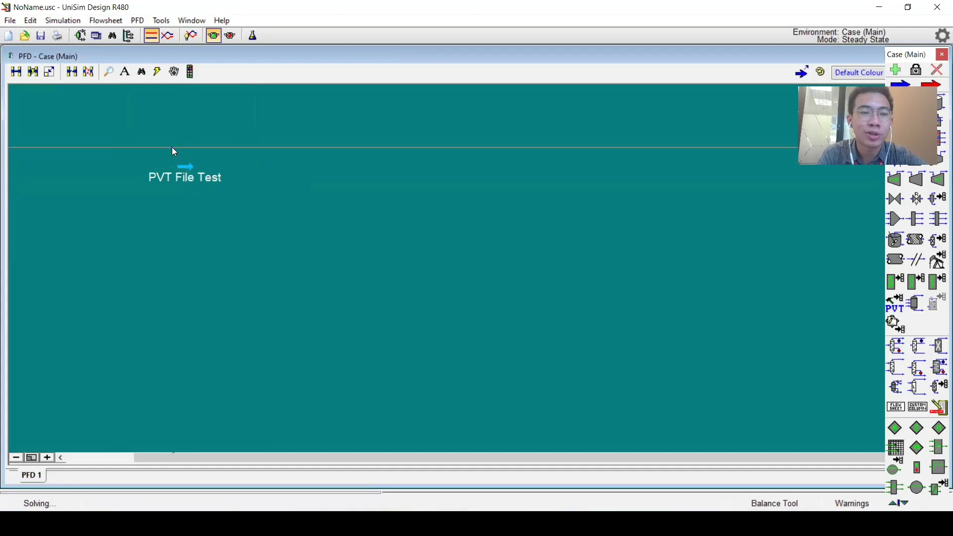
# Review the PVT File Test stream's composition mole fractions from Nitrogen downward.
pyautogui.doubleClick(189, 166)
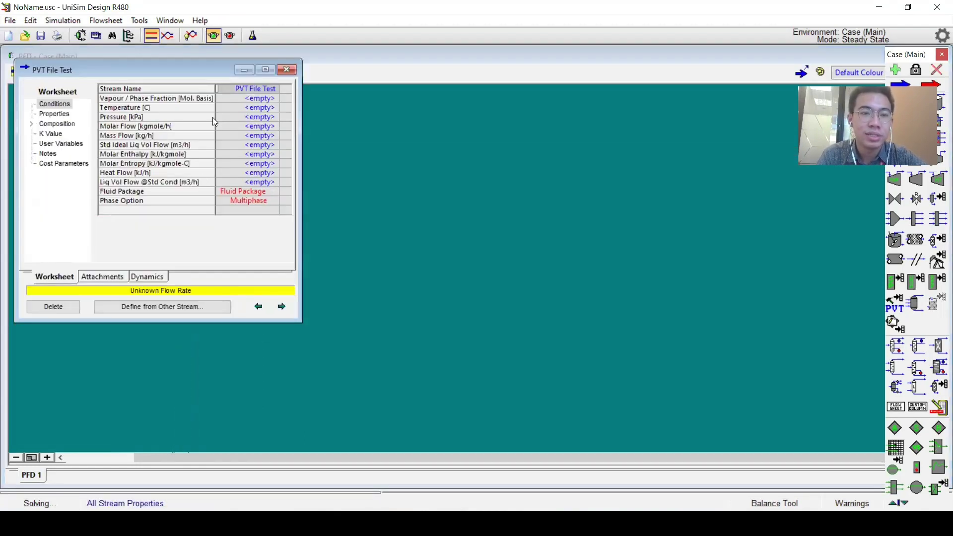
pyautogui.click(73, 115)
pyautogui.click(64, 123)
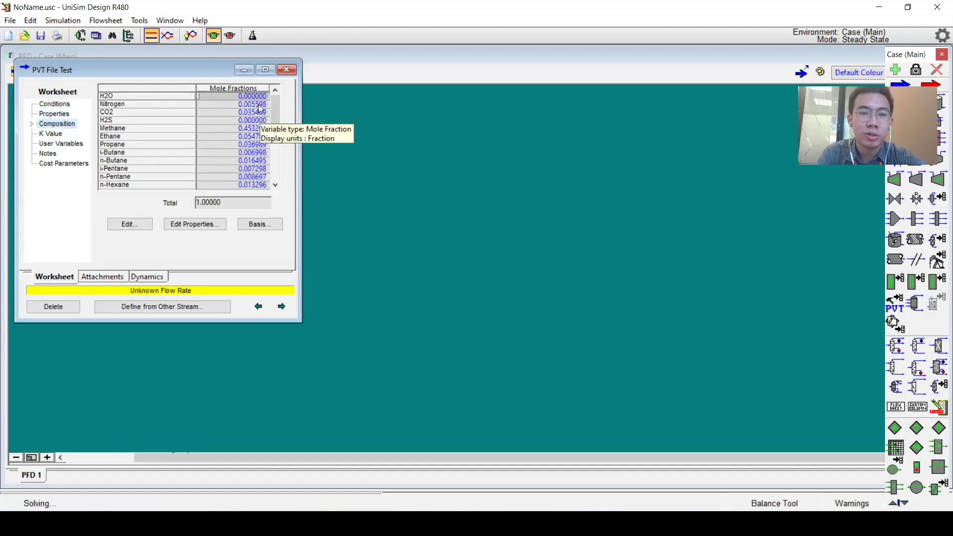
pyautogui.moveTo(260, 105); pyautogui.dragTo(260, 184)
pyautogui.scroll(-4, 261, 164)
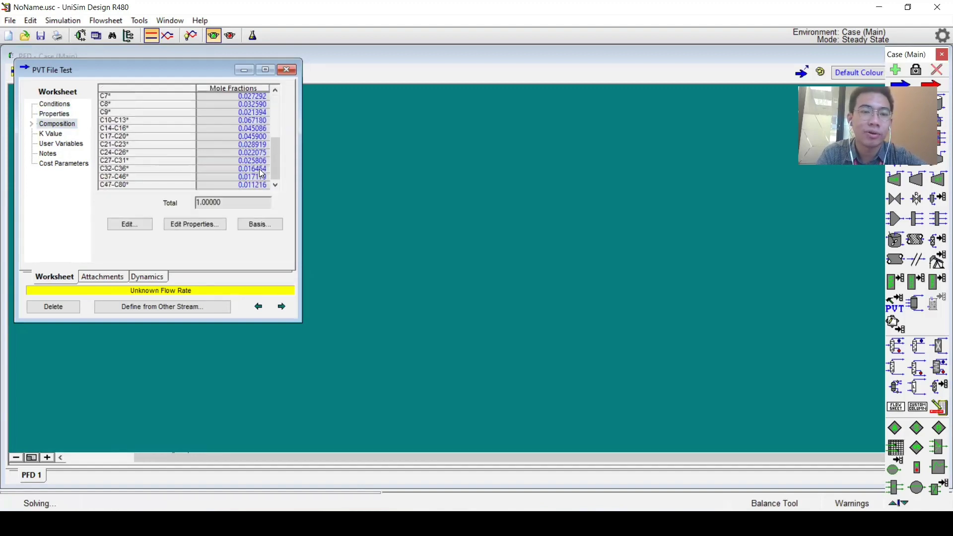
pyautogui.scroll(3, 260, 164)
pyautogui.scroll(1, 261, 164)
pyautogui.click(55, 104)
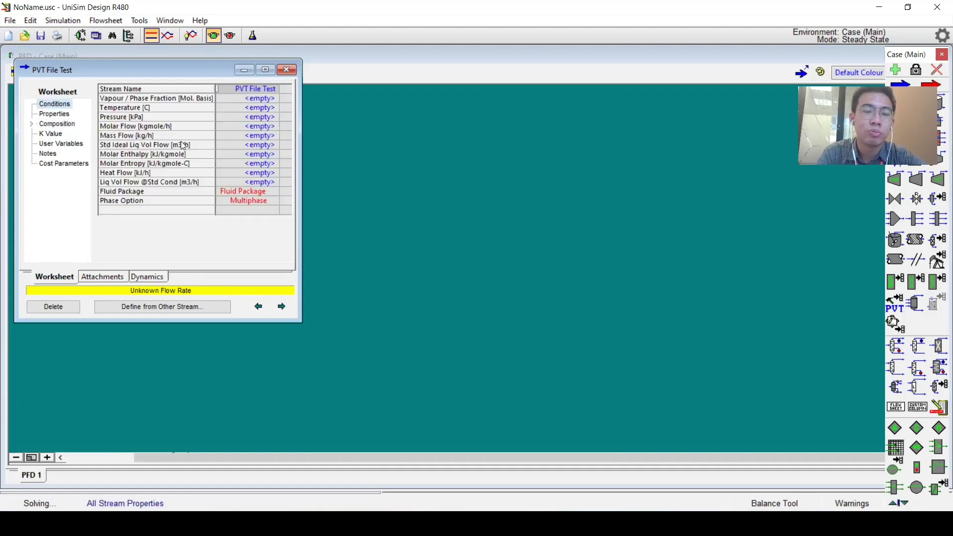
# Set the stream to 50 °C, 5000 kPa and 1000 kg/h mass flow, then close it.
pyautogui.click(271, 108)
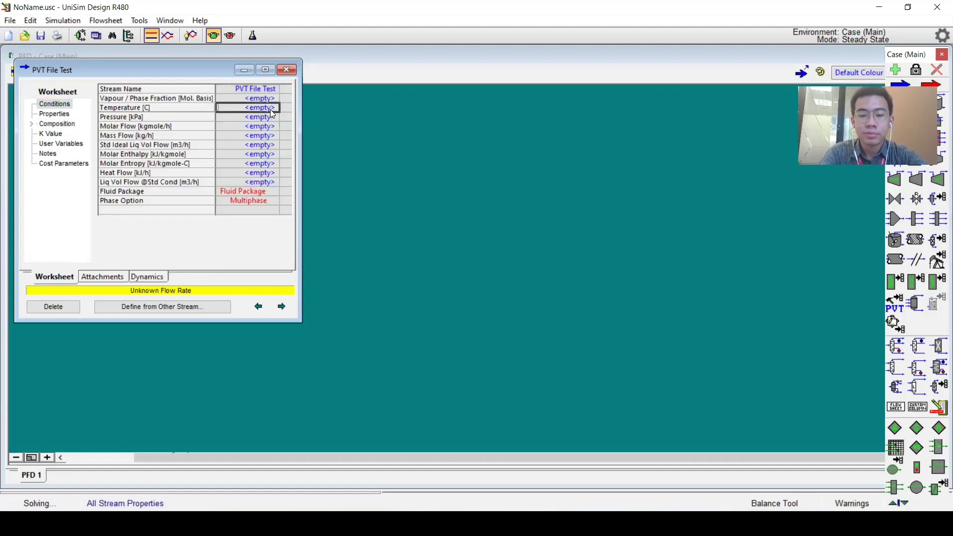
pyautogui.write('50')
pyautogui.press('Return')
pyautogui.write('5000')
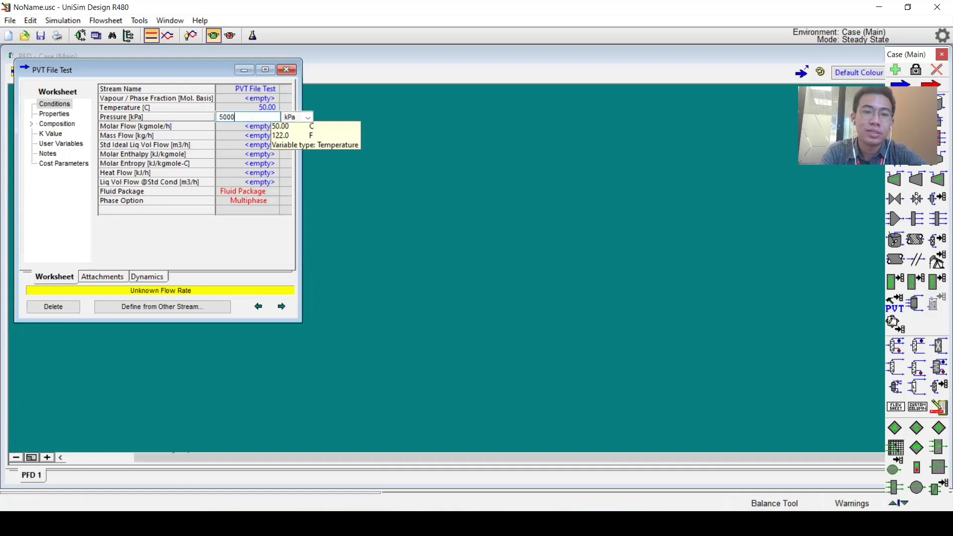
pyautogui.press('Return')
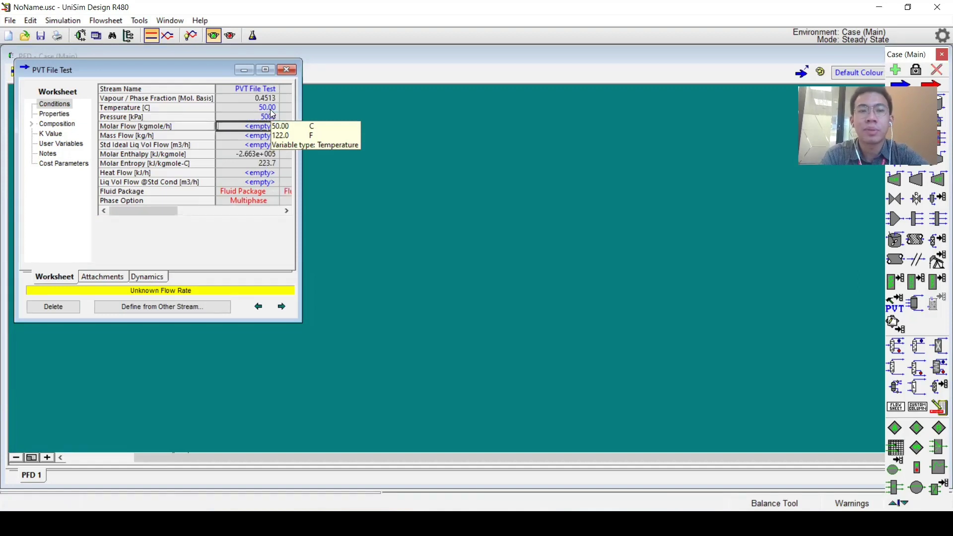
pyautogui.click(261, 136)
pyautogui.write('1000')
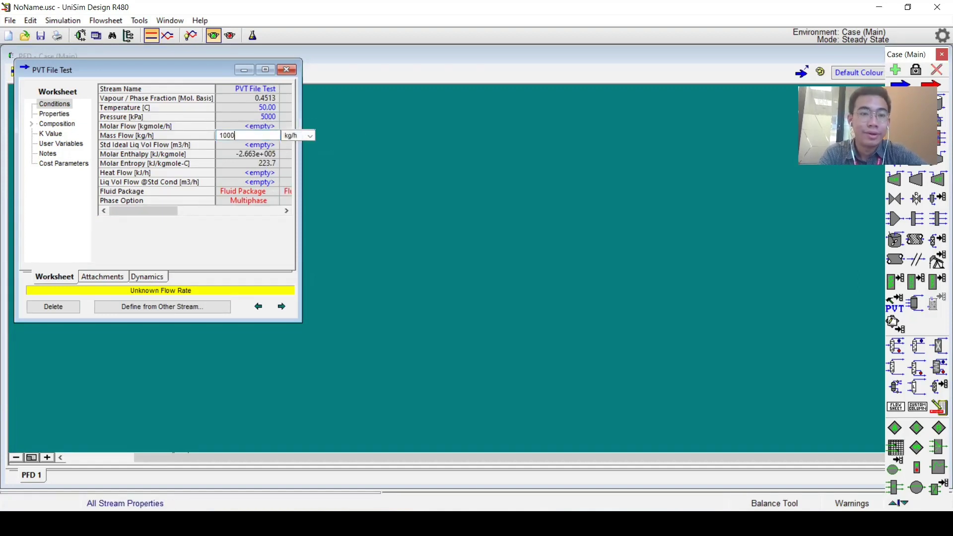
pyautogui.press('Return')
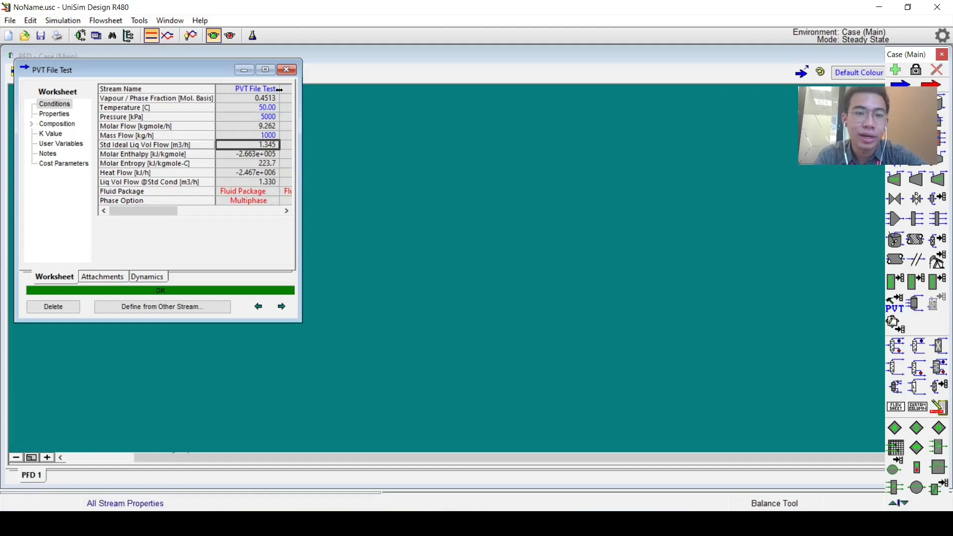
pyautogui.click(288, 72)
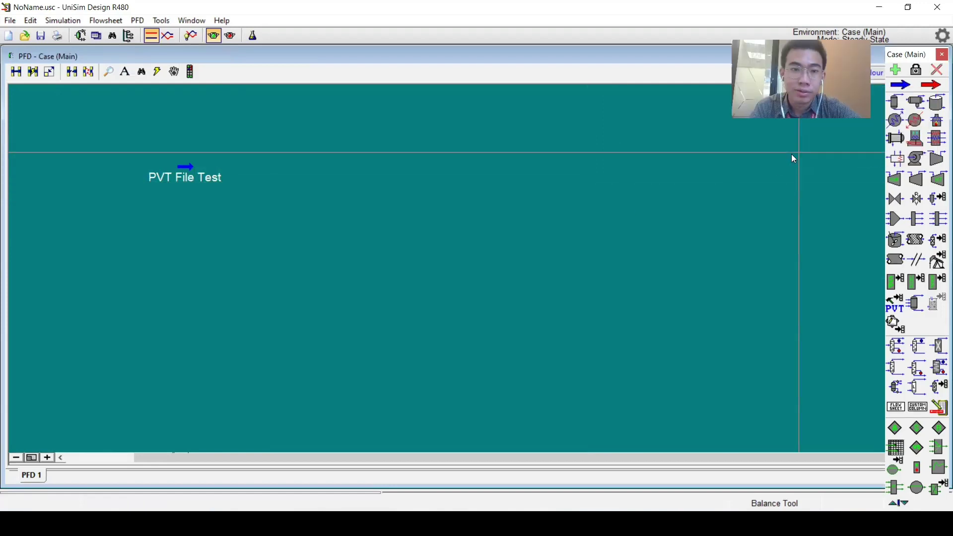
# Add a fluid package named 'SRK Test' with the SRK property package and return to the flowsheet.
pyautogui.click(253, 35)
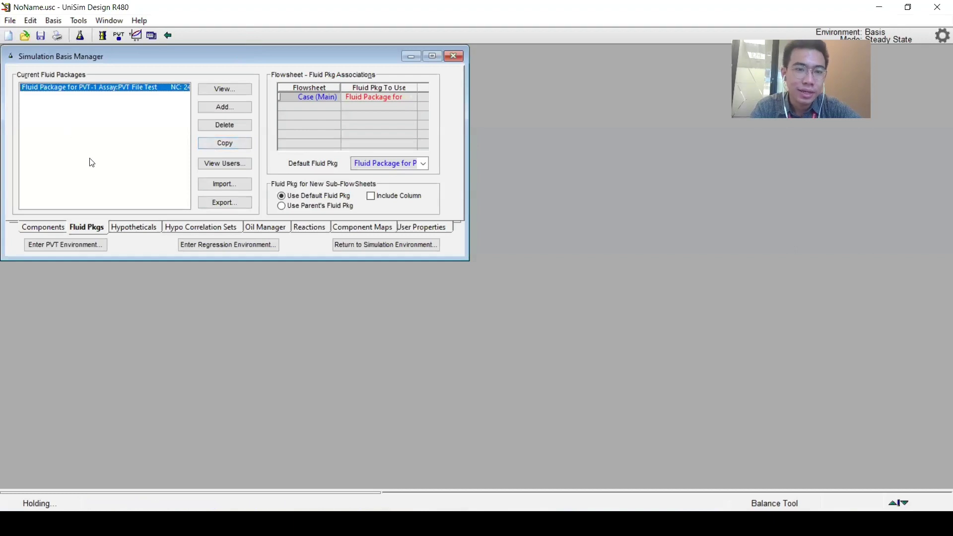
pyautogui.click(211, 110)
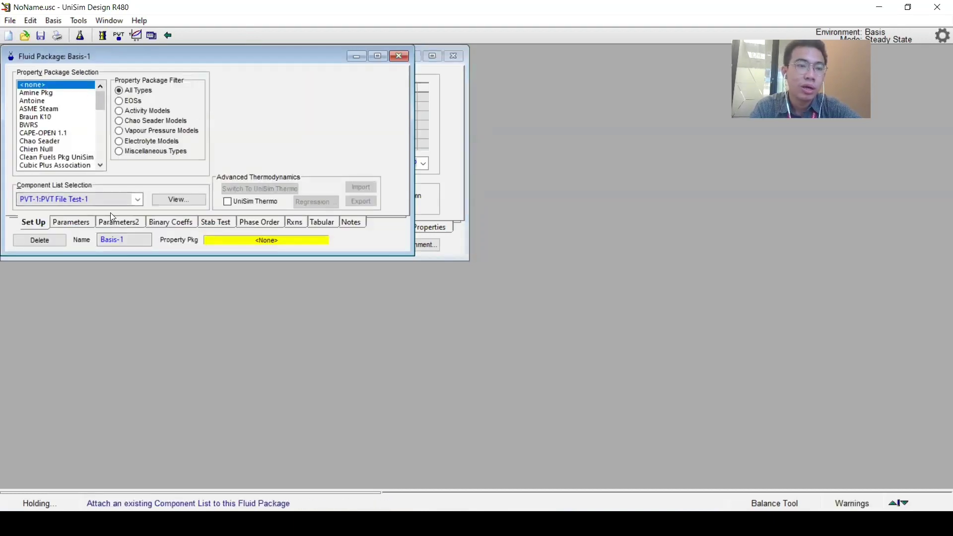
pyautogui.doubleClick(125, 239)
pyautogui.write('SR')
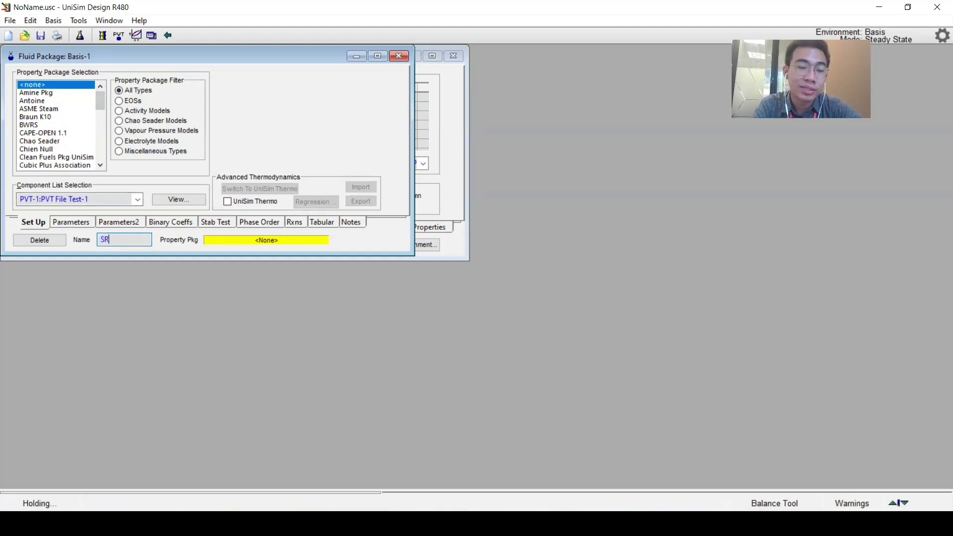
pyautogui.write('K Test')
pyautogui.press('Return')
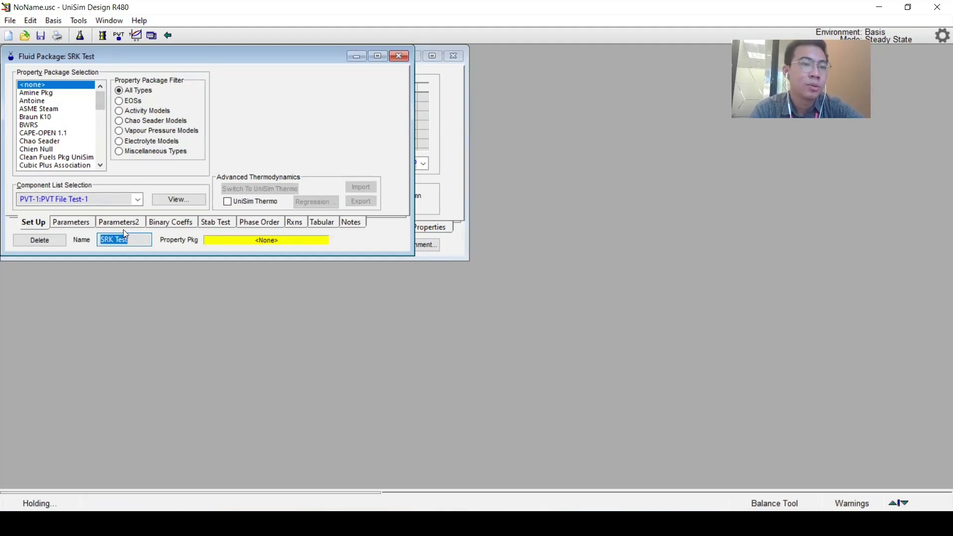
pyautogui.moveTo(100, 109); pyautogui.dragTo(100, 151)
pyautogui.click(30, 133)
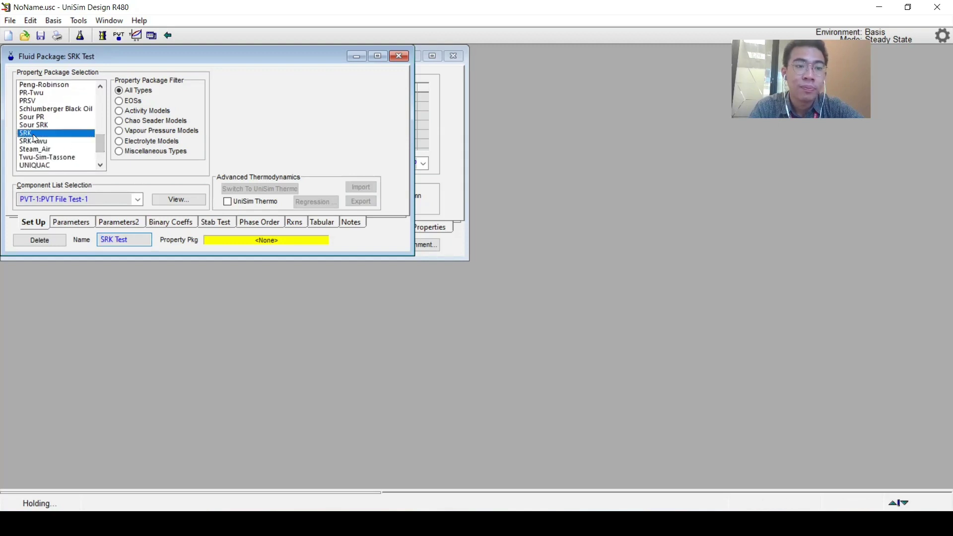
pyautogui.click(403, 57)
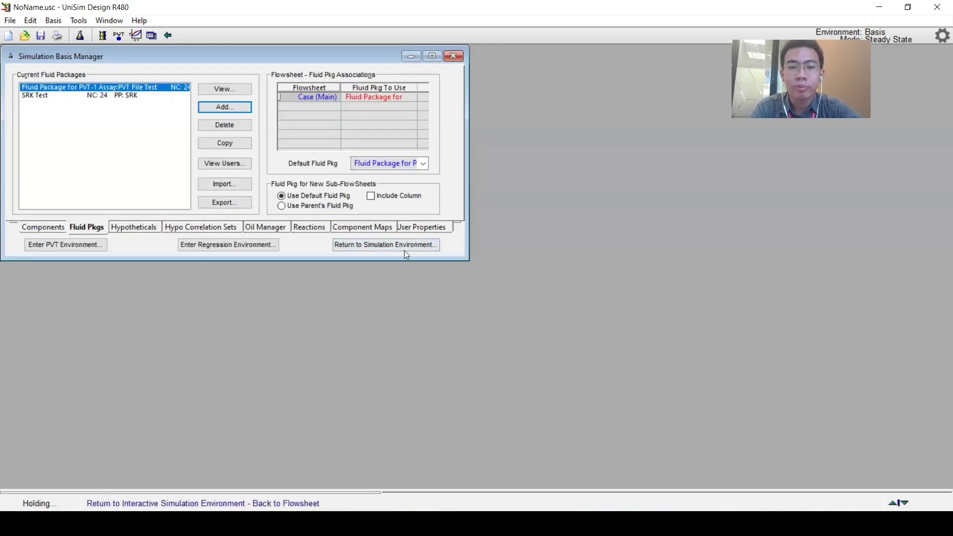
pyautogui.click(404, 250)
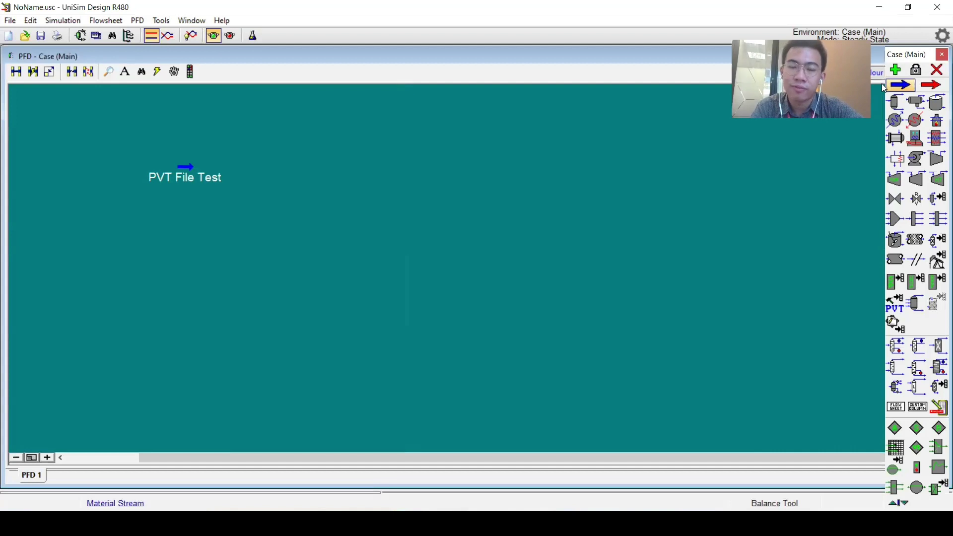
# Place a new material stream and name it 'SRK Test', correcting the typo.
pyautogui.click(901, 84)
pyautogui.click(320, 176)
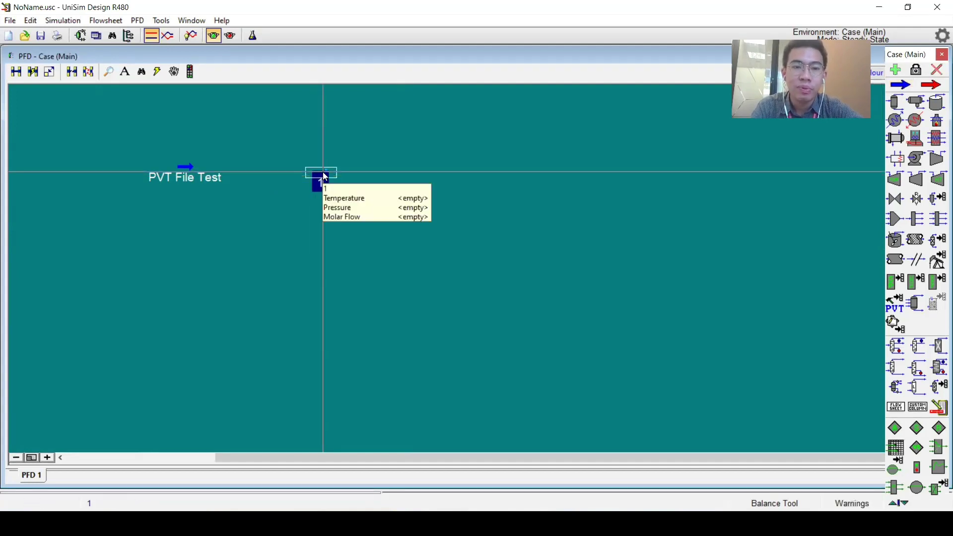
pyautogui.moveTo(341, 175); pyautogui.dragTo(349, 176)
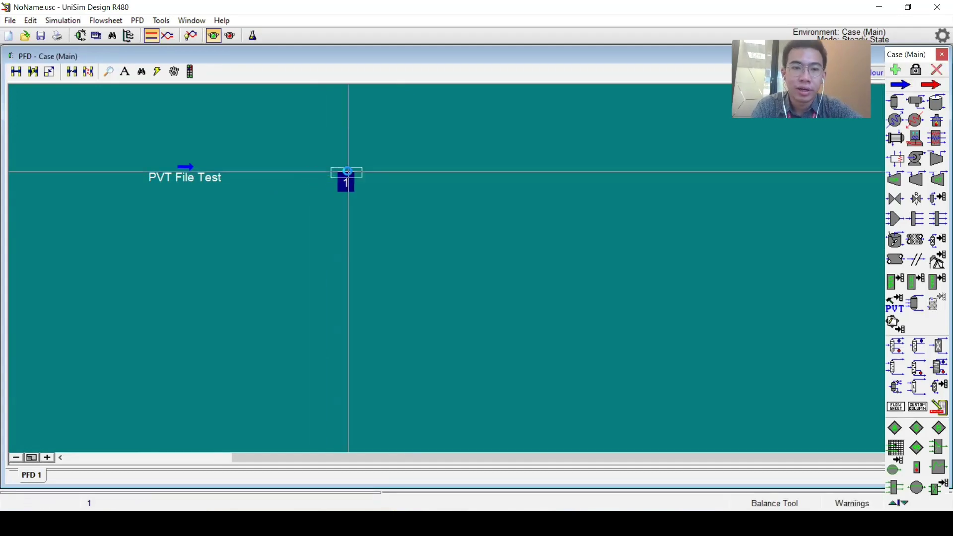
pyautogui.doubleClick(346, 181)
pyautogui.write('SRK ')
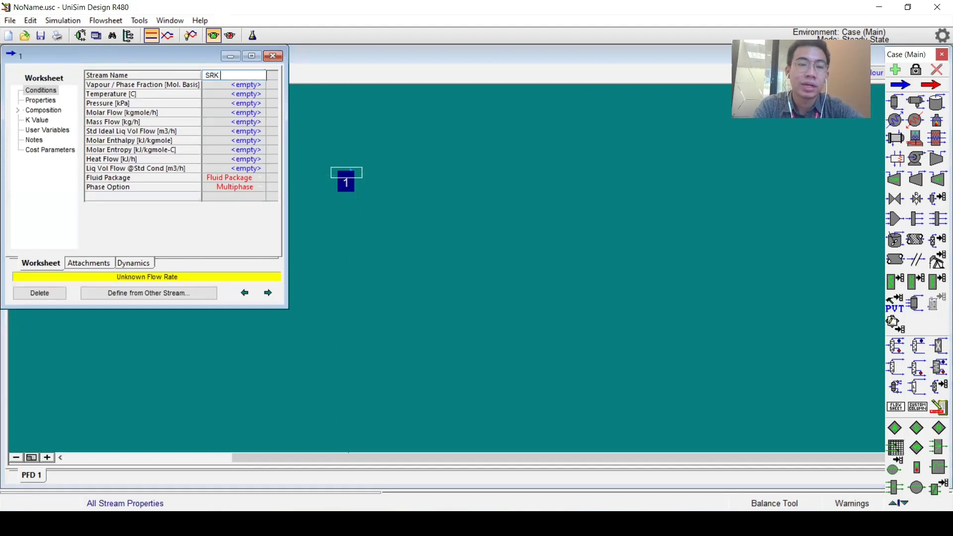
pyautogui.write('Tet')
pyautogui.press('Return')
pyautogui.click(233, 74)
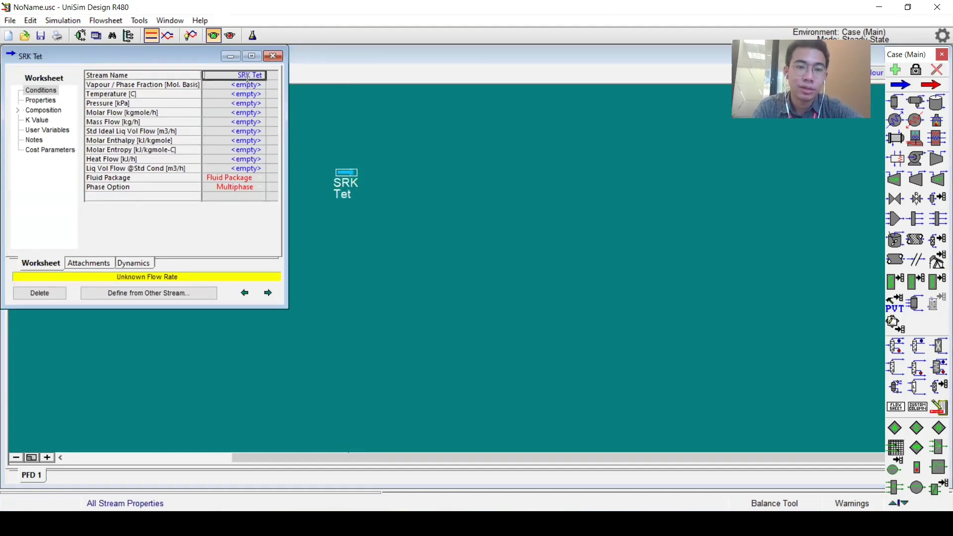
pyautogui.write('SRK Test')
pyautogui.press('Return')
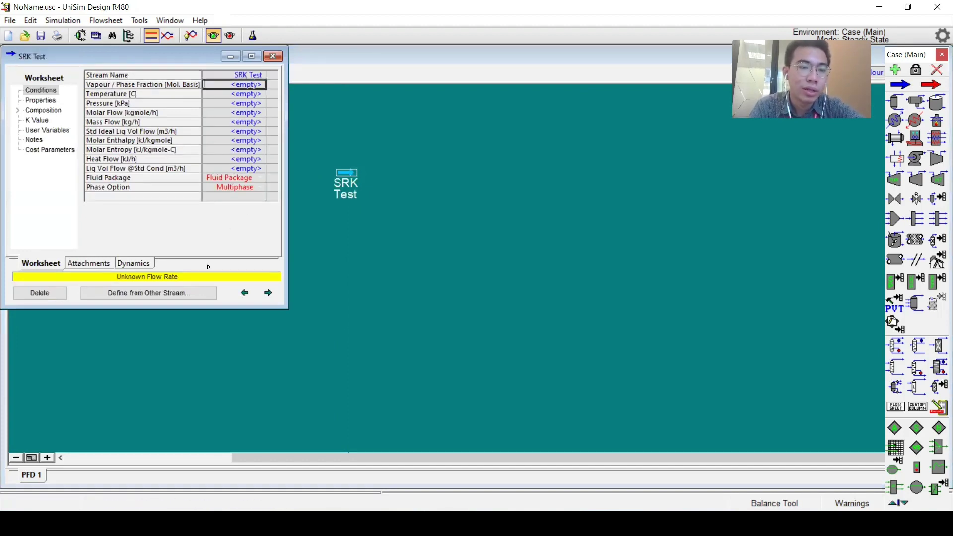
# Copy PVT File Test's conditions into SRK Test and assign it the SRK Test fluid package.
pyautogui.click(201, 294)
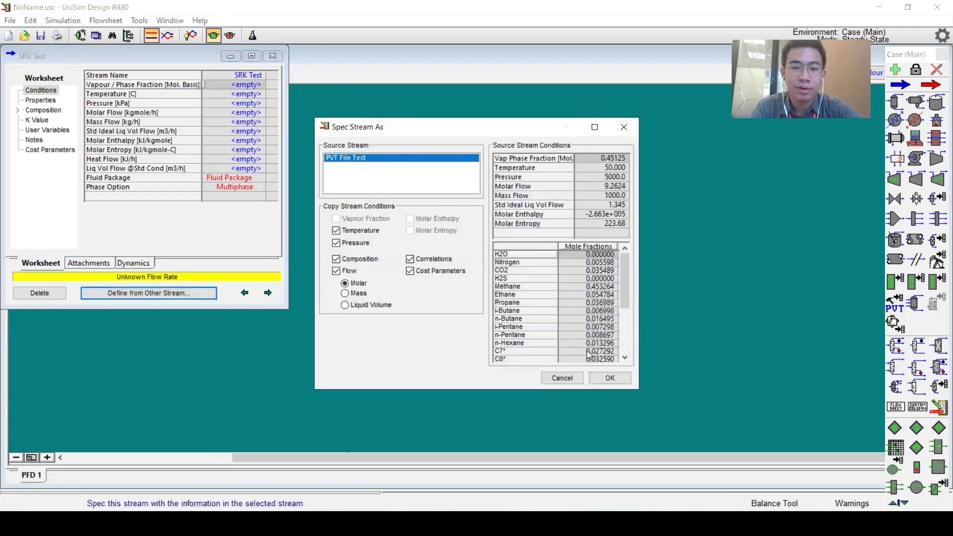
pyautogui.click(610, 375)
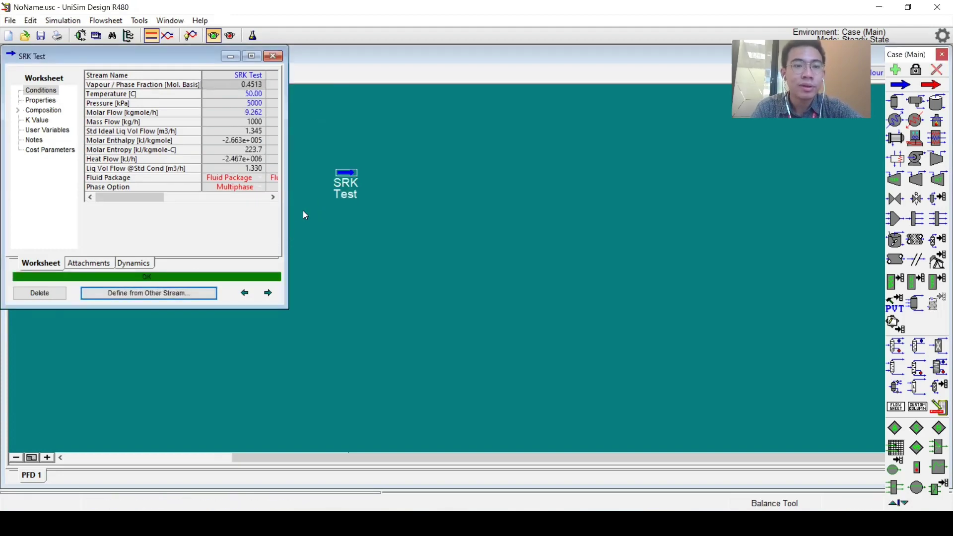
pyautogui.click(259, 179)
pyautogui.click(258, 179)
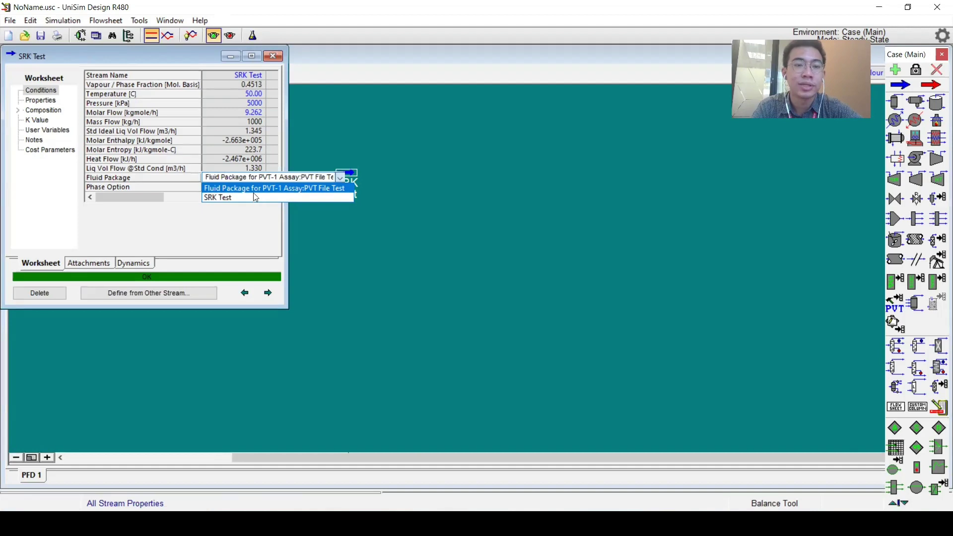
pyautogui.click(257, 199)
pyautogui.moveTo(132, 56); pyautogui.dragTo(544, 87)
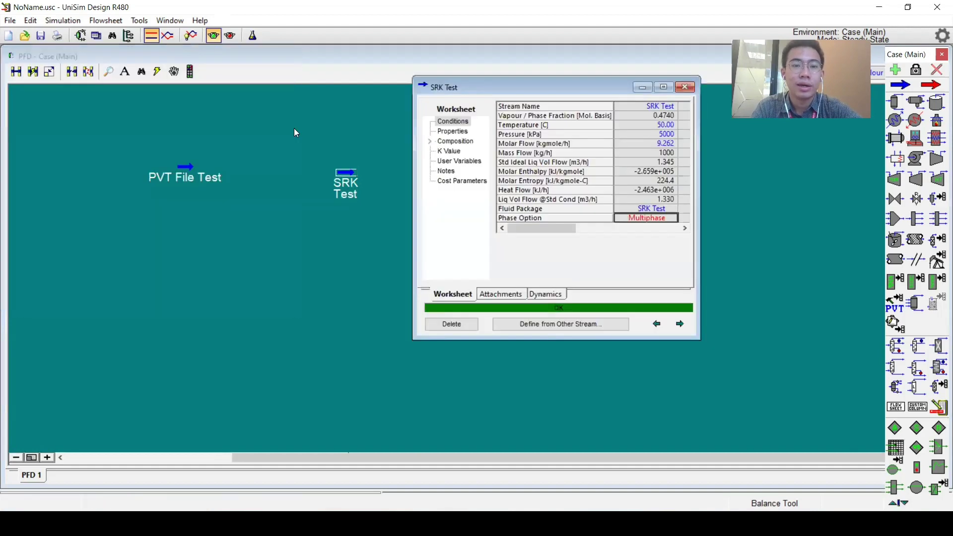
# Arrange the PVT File Test and SRK Test worksheets side by side on a maximized flowsheet.
pyautogui.doubleClick(195, 166)
pyautogui.moveTo(908, 53); pyautogui.dragTo(913, 89)
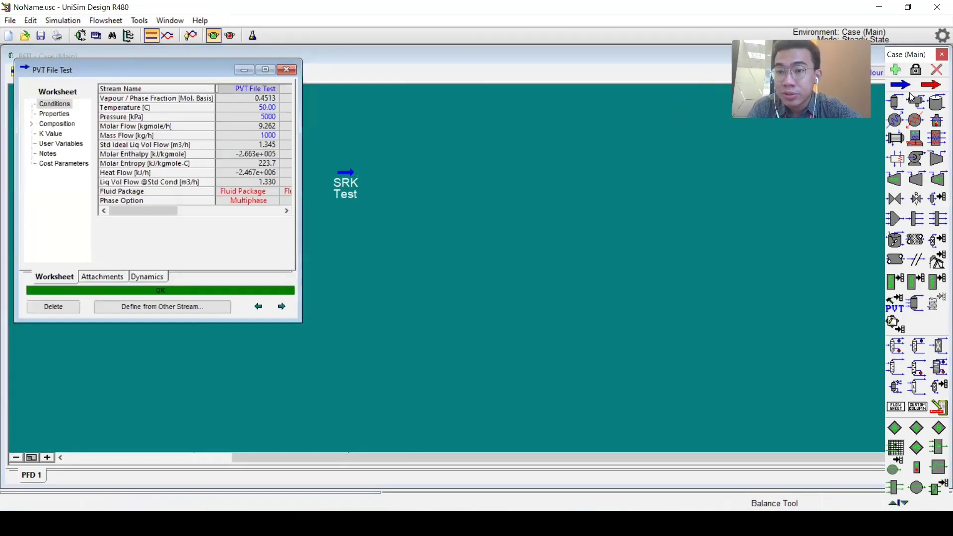
pyautogui.click(929, 79)
pyautogui.click(916, 56)
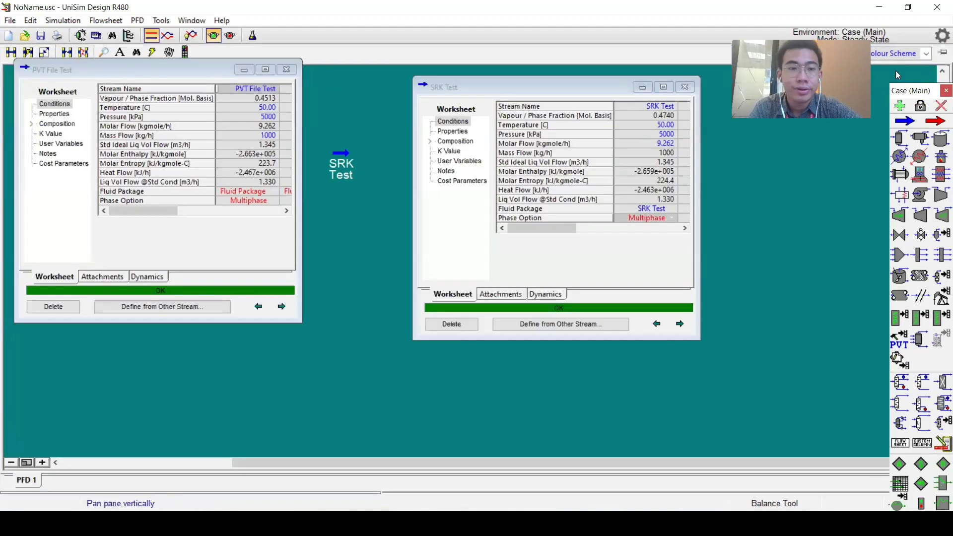
pyautogui.moveTo(477, 86); pyautogui.dragTo(393, 86)
# Compare vapour fractions 0.4740 (SRK Test) versus 0.4513 (PVT File Test), plus SRK Test's molar enthalpy.
pyautogui.moveTo(570, 129); pyautogui.dragTo(591, 149)
pyautogui.rightClick(598, 150)
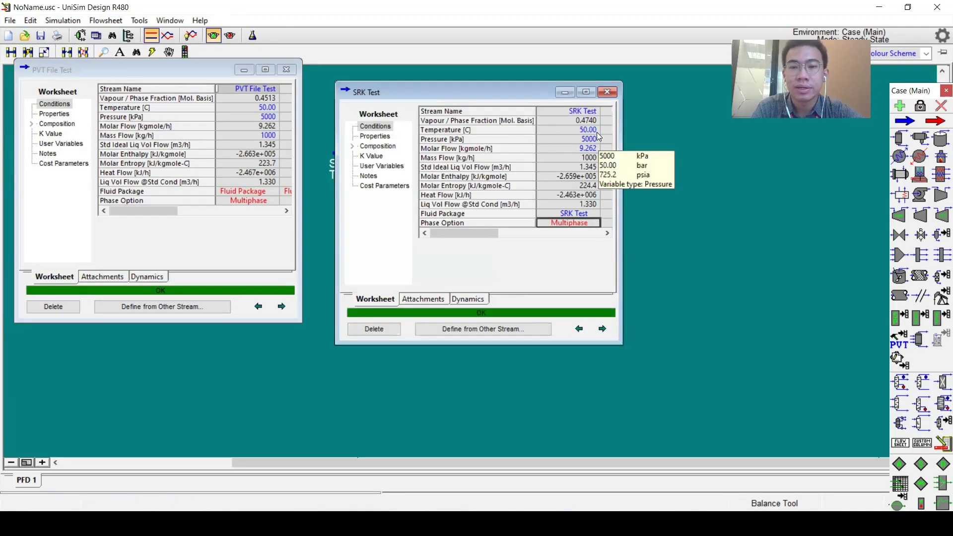
pyautogui.click(615, 155)
pyautogui.click(258, 108)
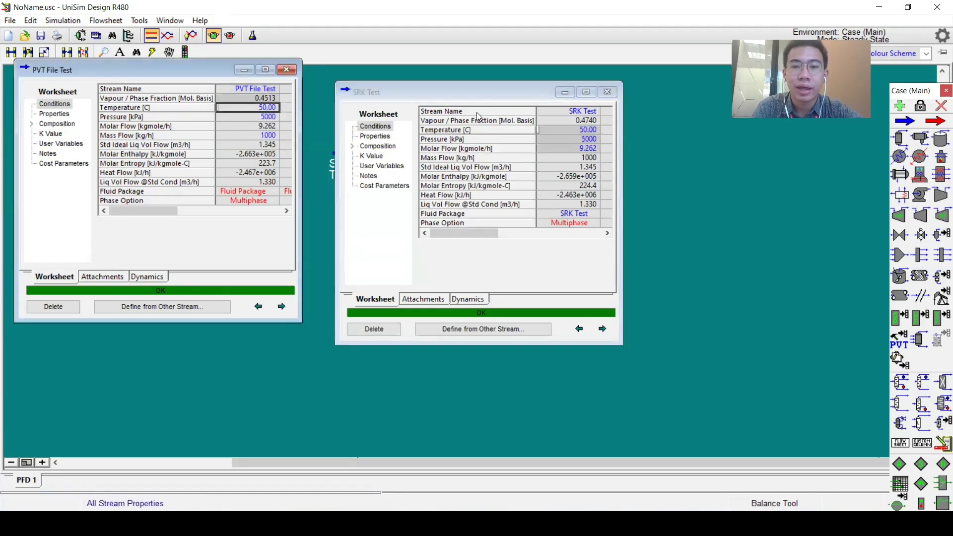
pyautogui.click(559, 120)
pyautogui.click(242, 99)
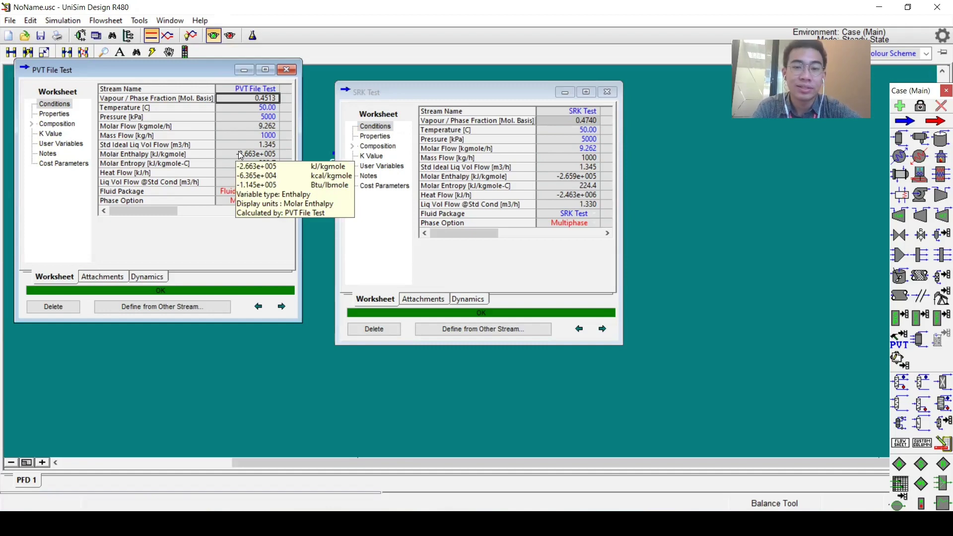
pyautogui.click(597, 177)
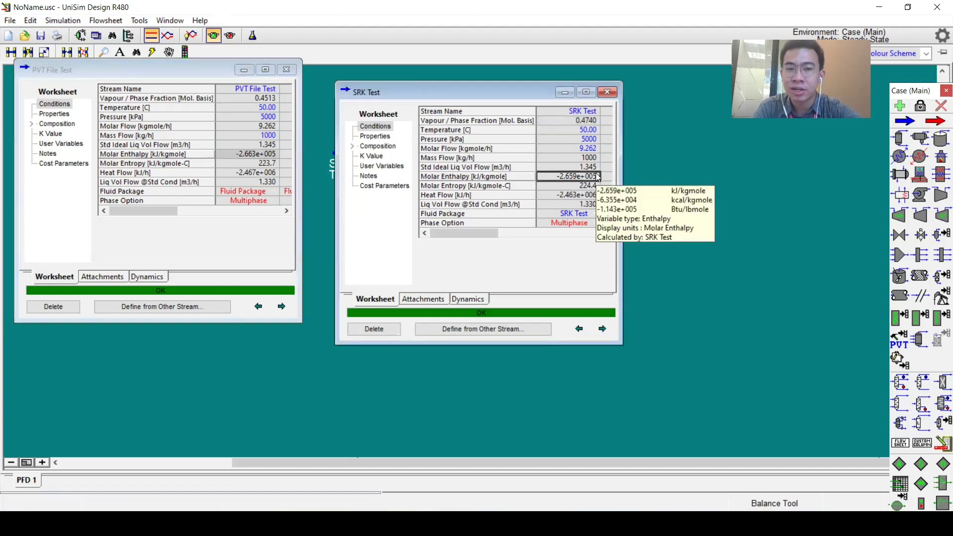